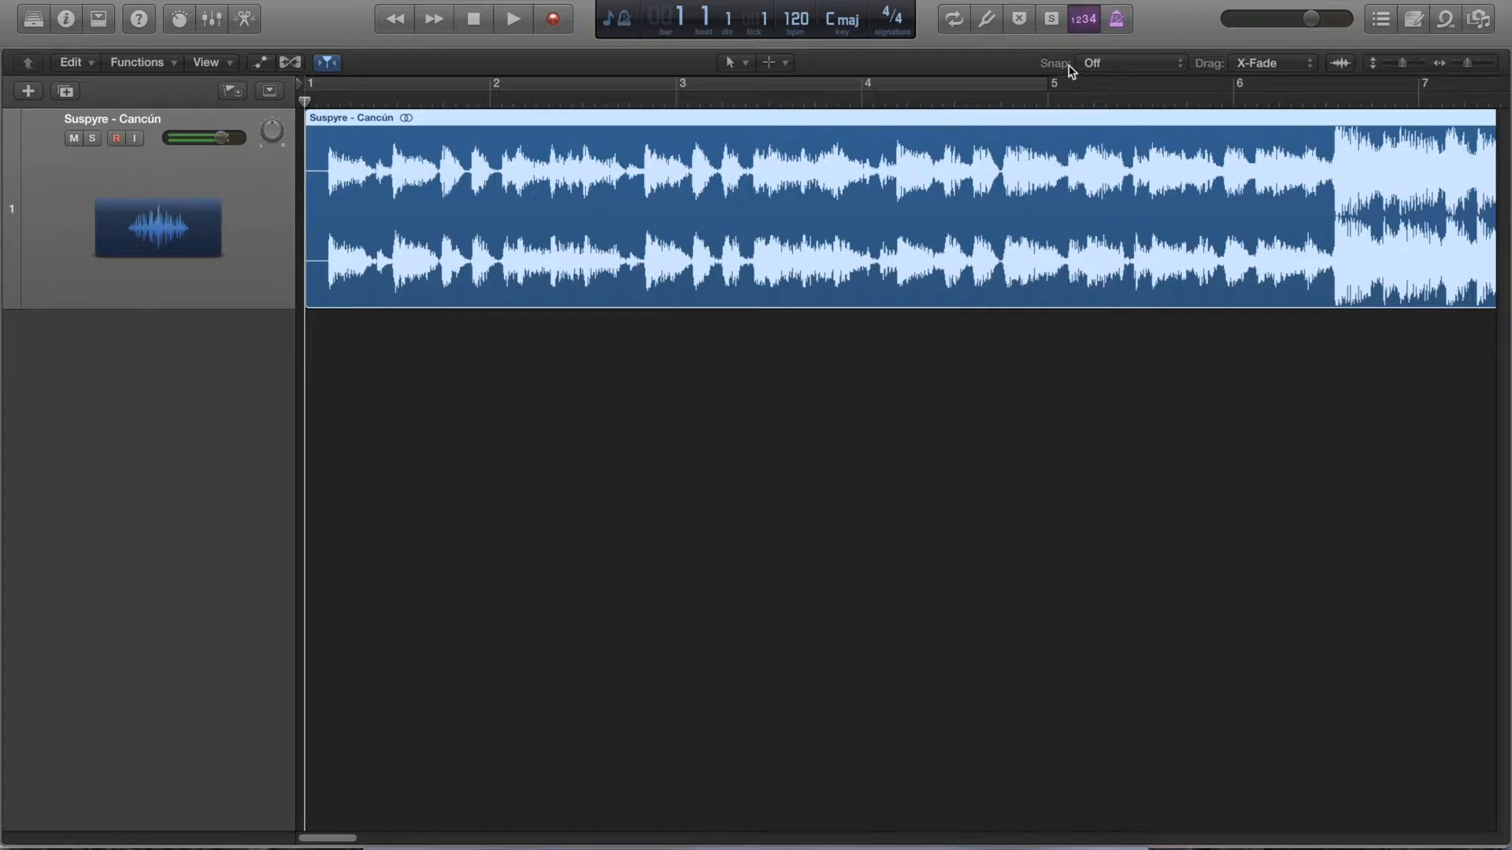
# Step: Check that Snap is Off and keep the Drag mode on X-Fade
pyautogui.click(1116, 70)
pyautogui.scroll(3, 1177, 64)
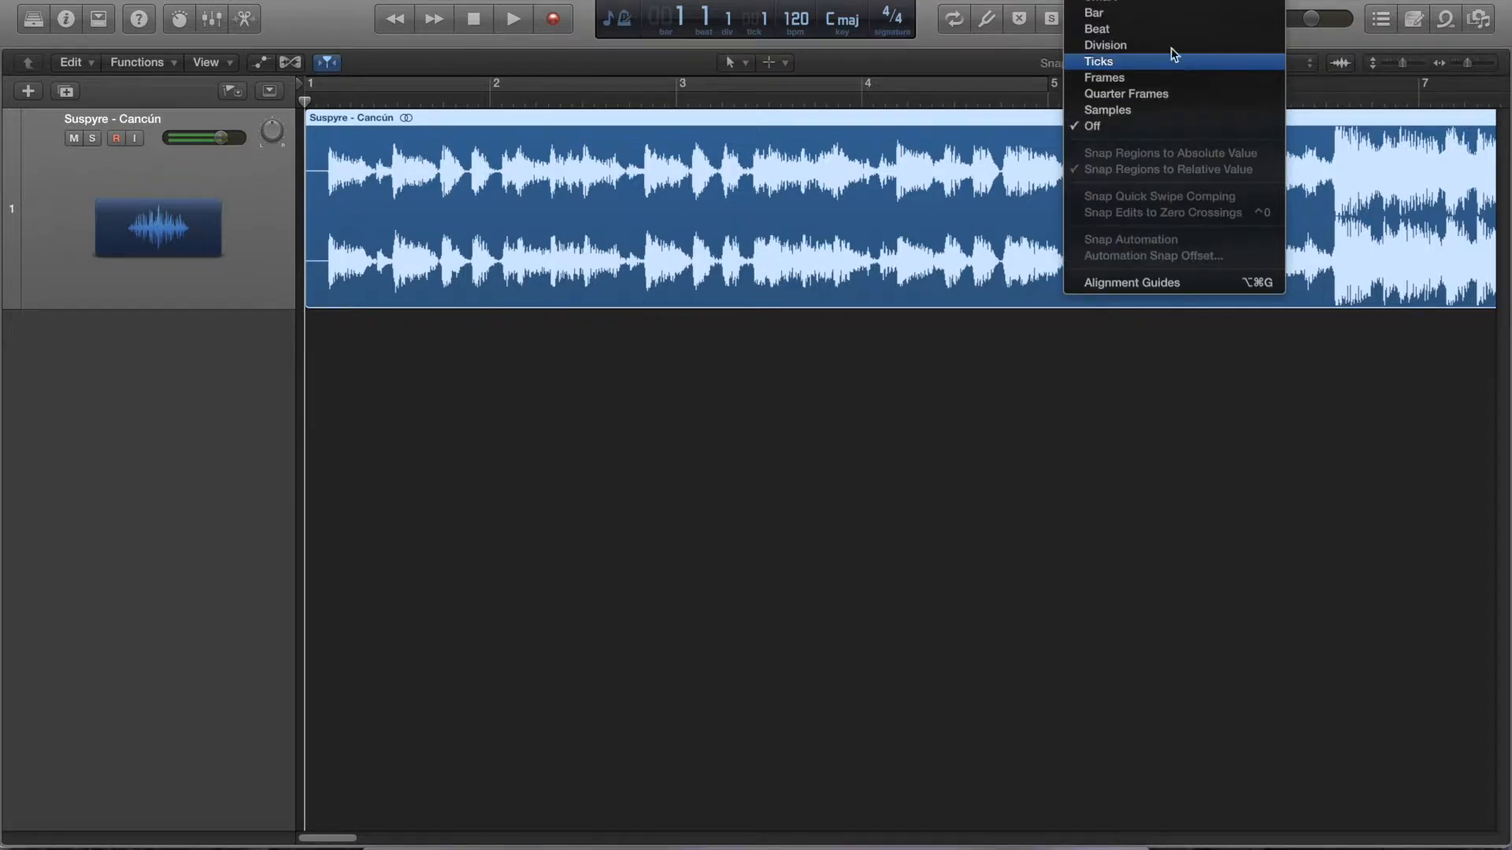
pyautogui.click(1024, 74)
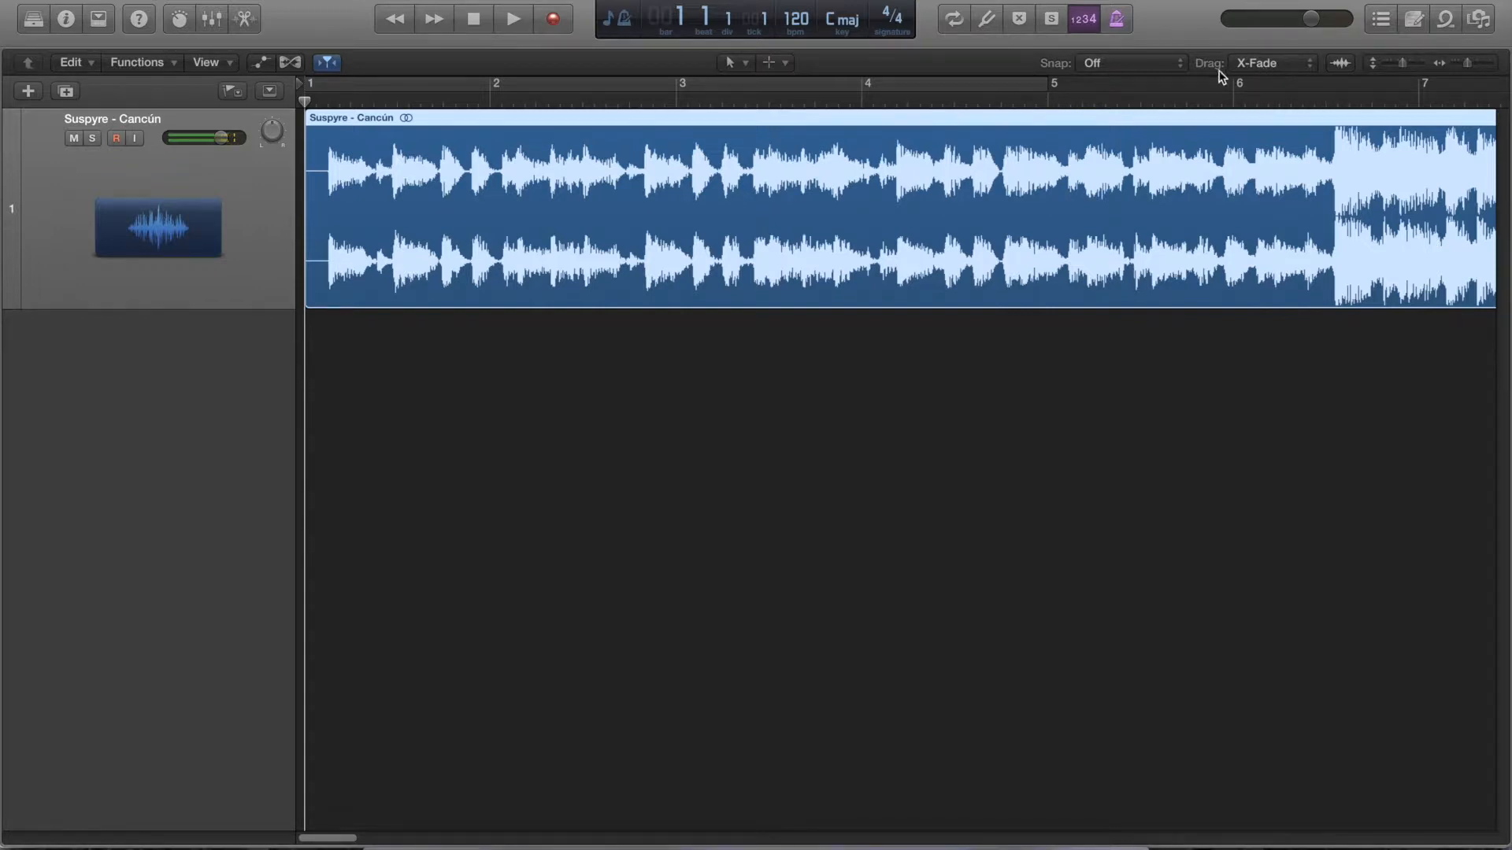
pyautogui.click(1266, 69)
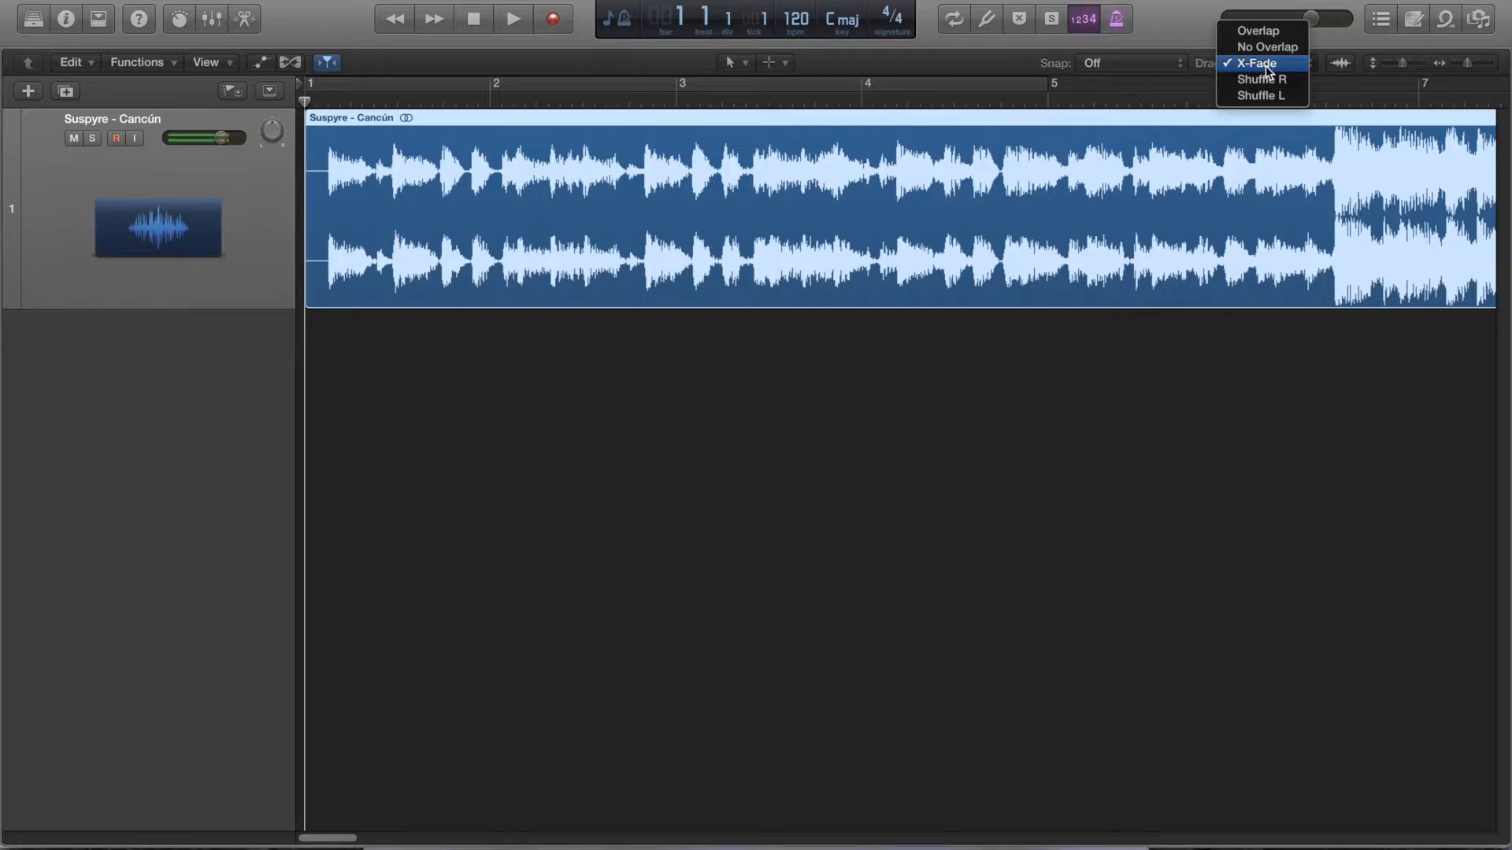
pyautogui.click(1264, 65)
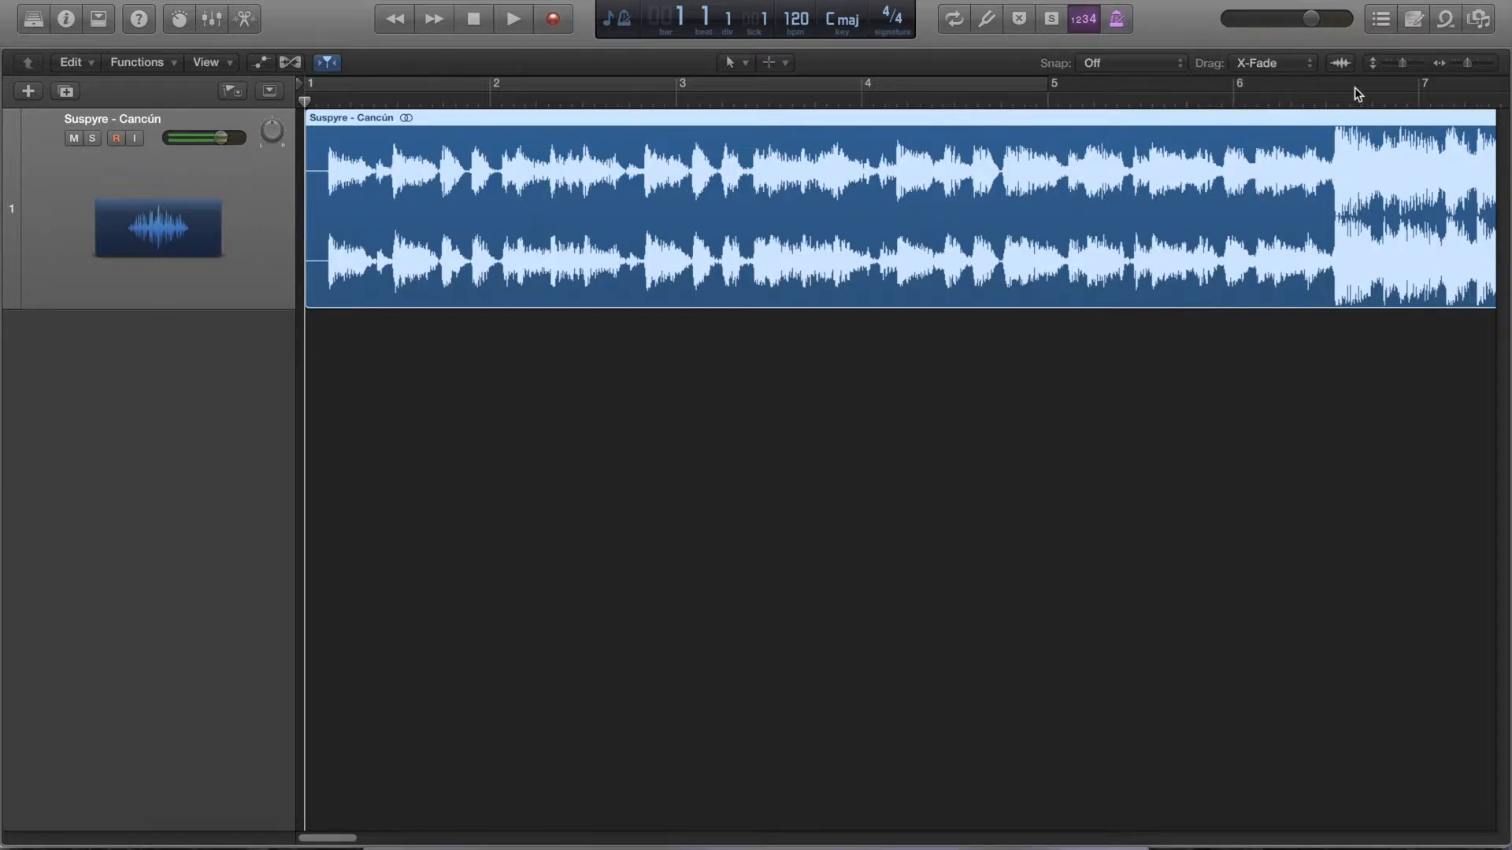
# Step: Play the song from bar 91 to locate a cut point after the quieter passage
pyautogui.moveTo(1467, 64)
pyautogui.mouseDown()
pyautogui.moveTo(1482, 65)
pyautogui.moveTo(1463, 71)
pyautogui.mouseUp()
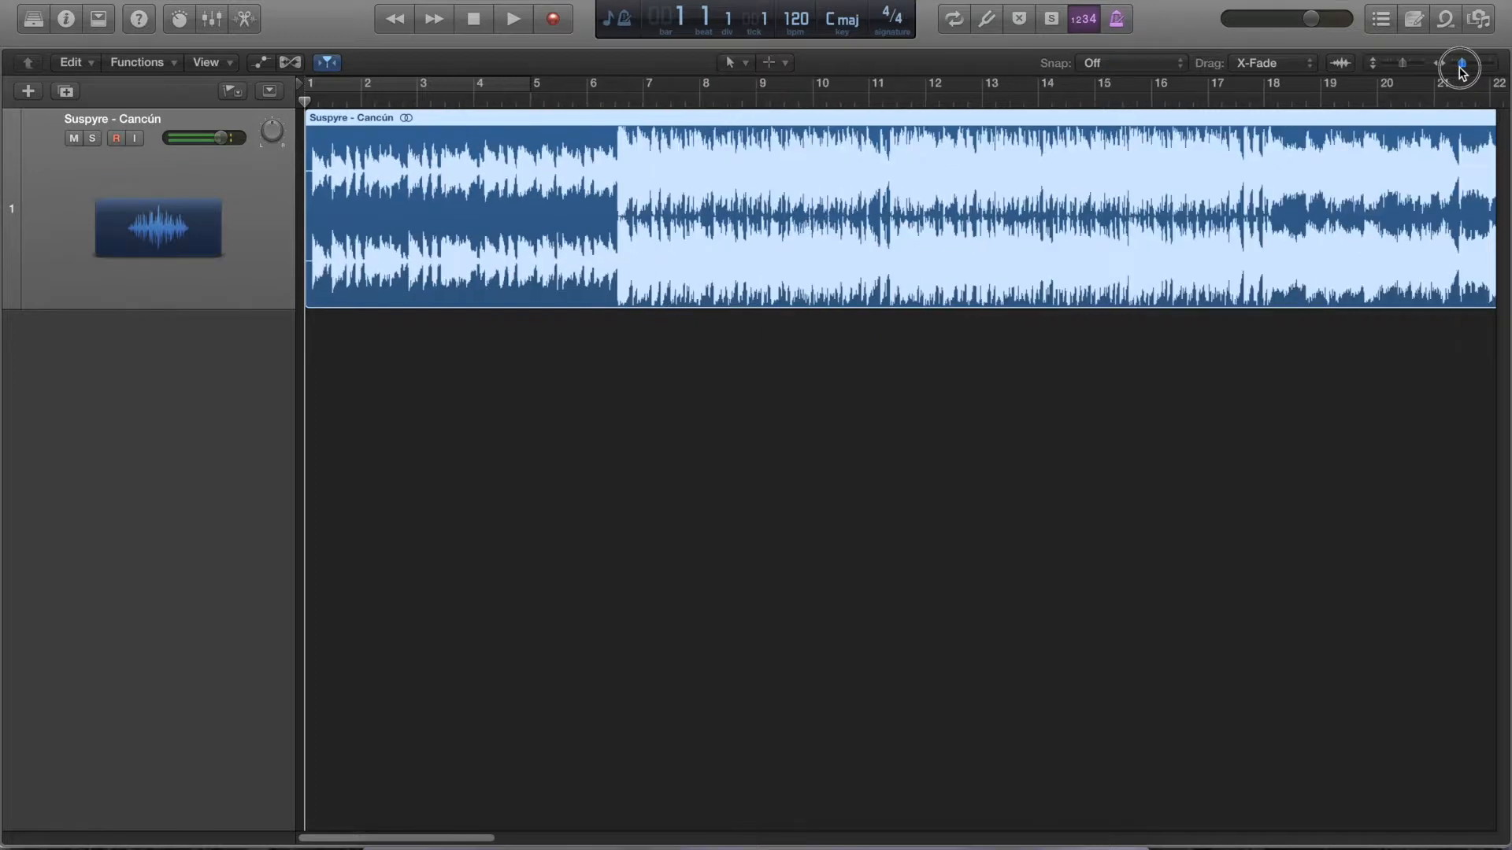
pyautogui.moveTo(1462, 71); pyautogui.dragTo(1452, 79)
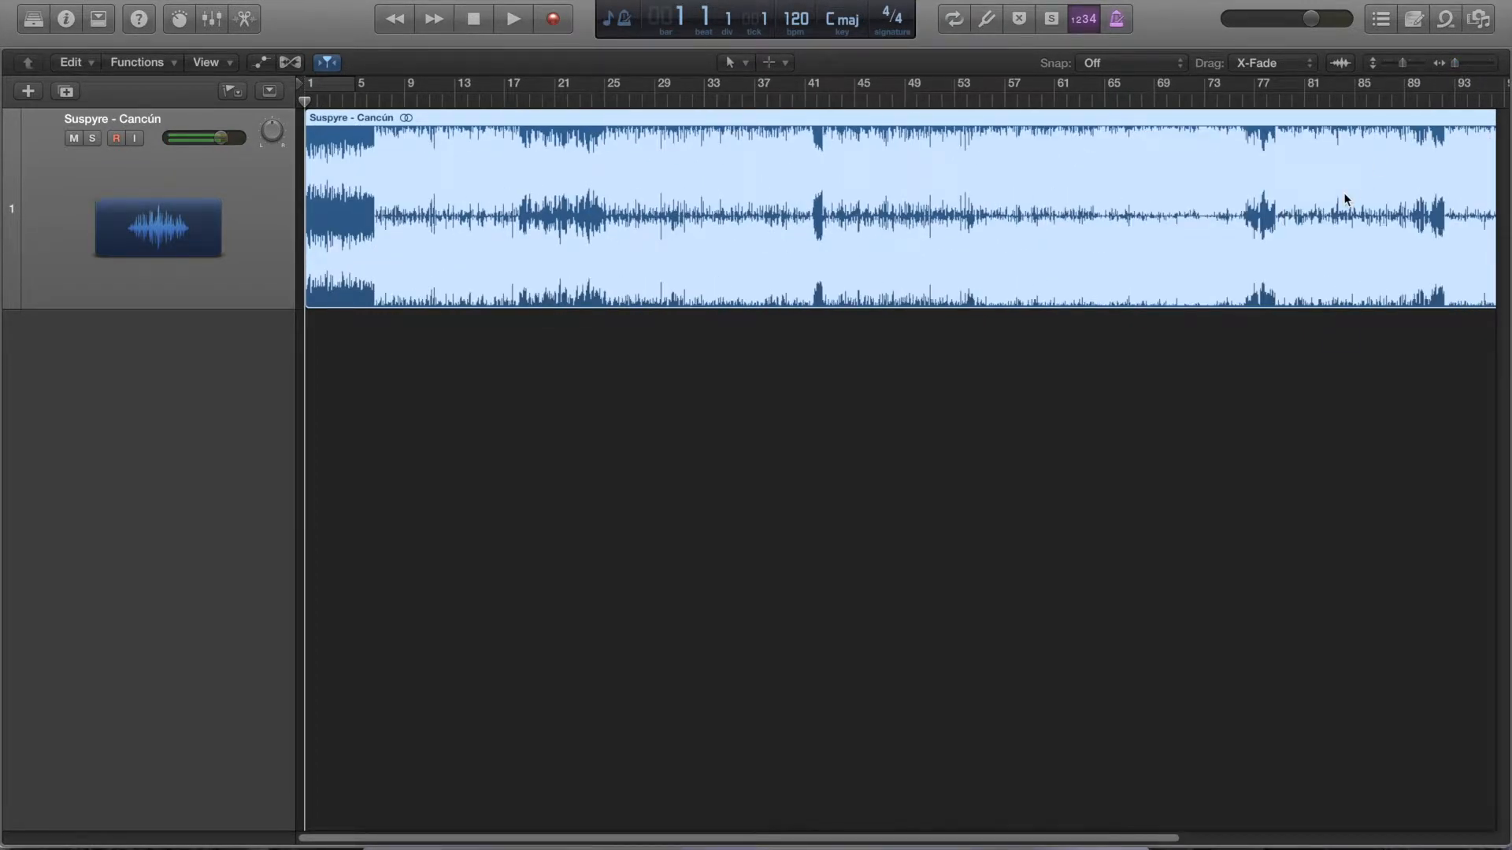
pyautogui.hscroll(3, 1275, 214)
pyautogui.hscroll(8, 1274, 214)
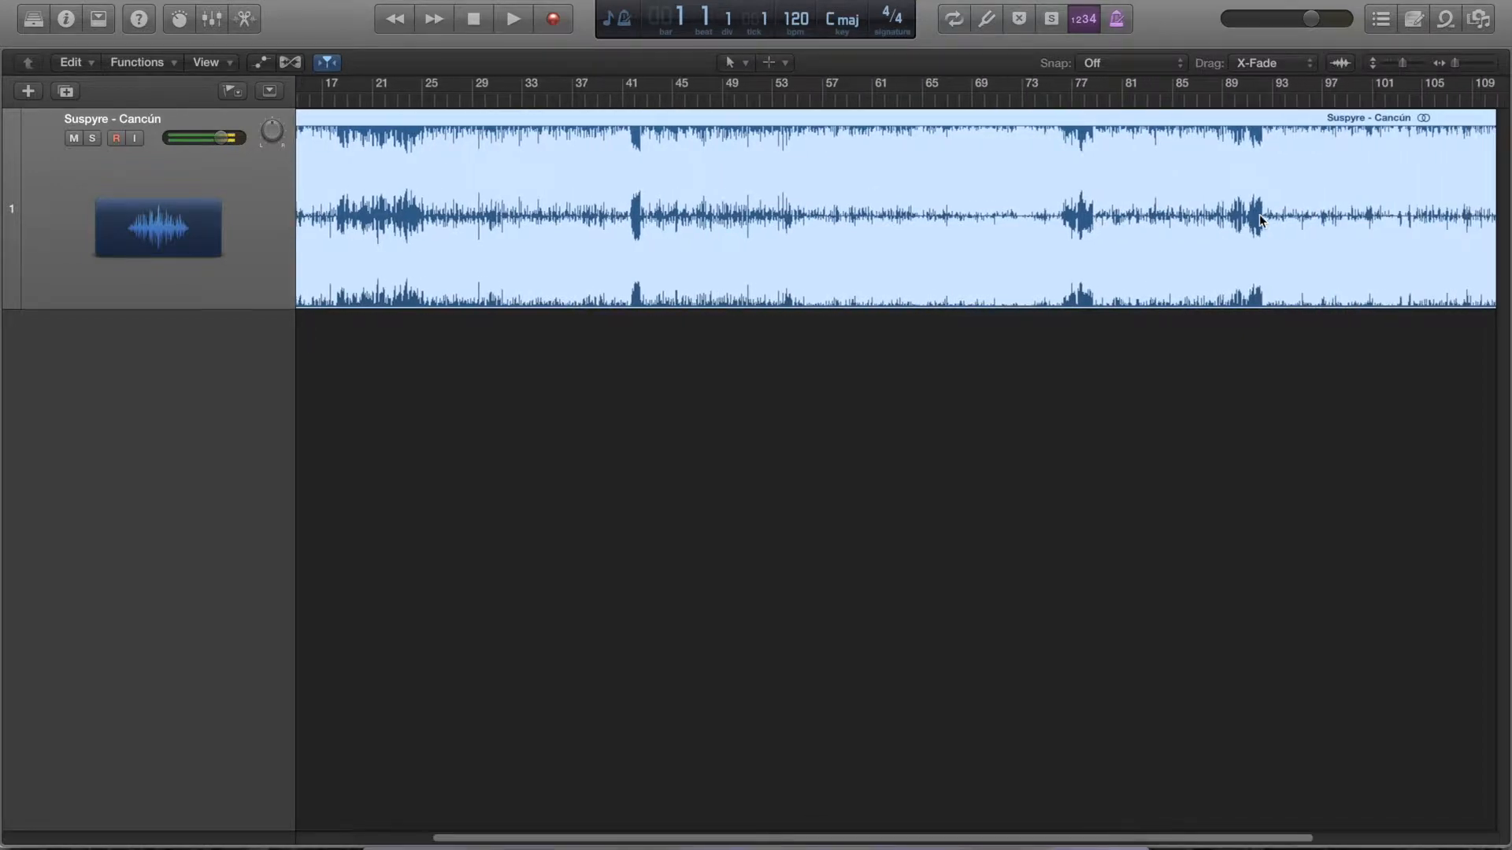
pyautogui.hscroll(3, 976, 215)
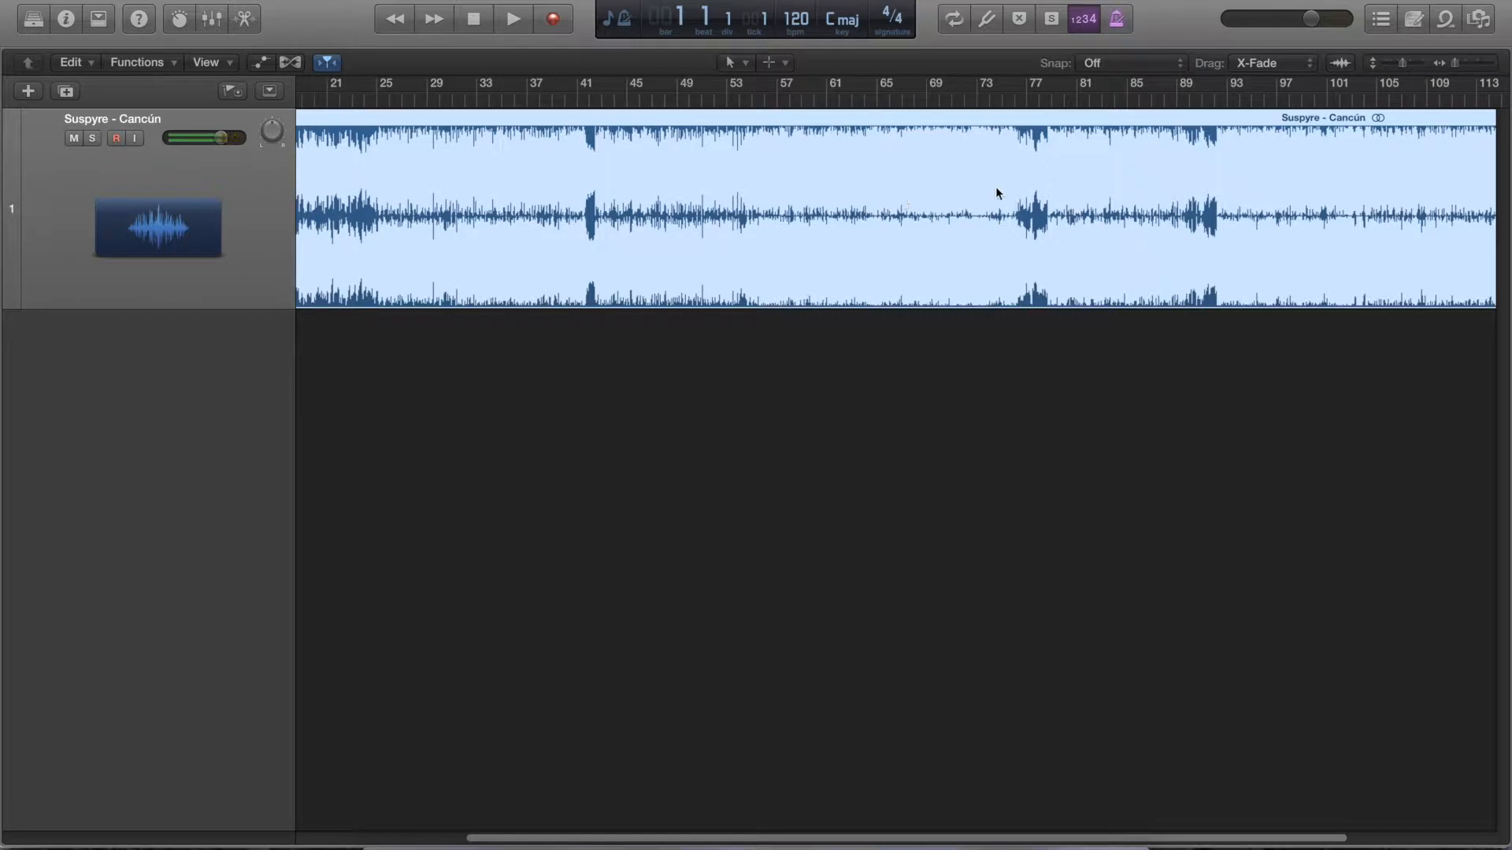
pyautogui.hscroll(3, 1121, 193)
pyautogui.click(1139, 104)
pyautogui.click(1129, 101)
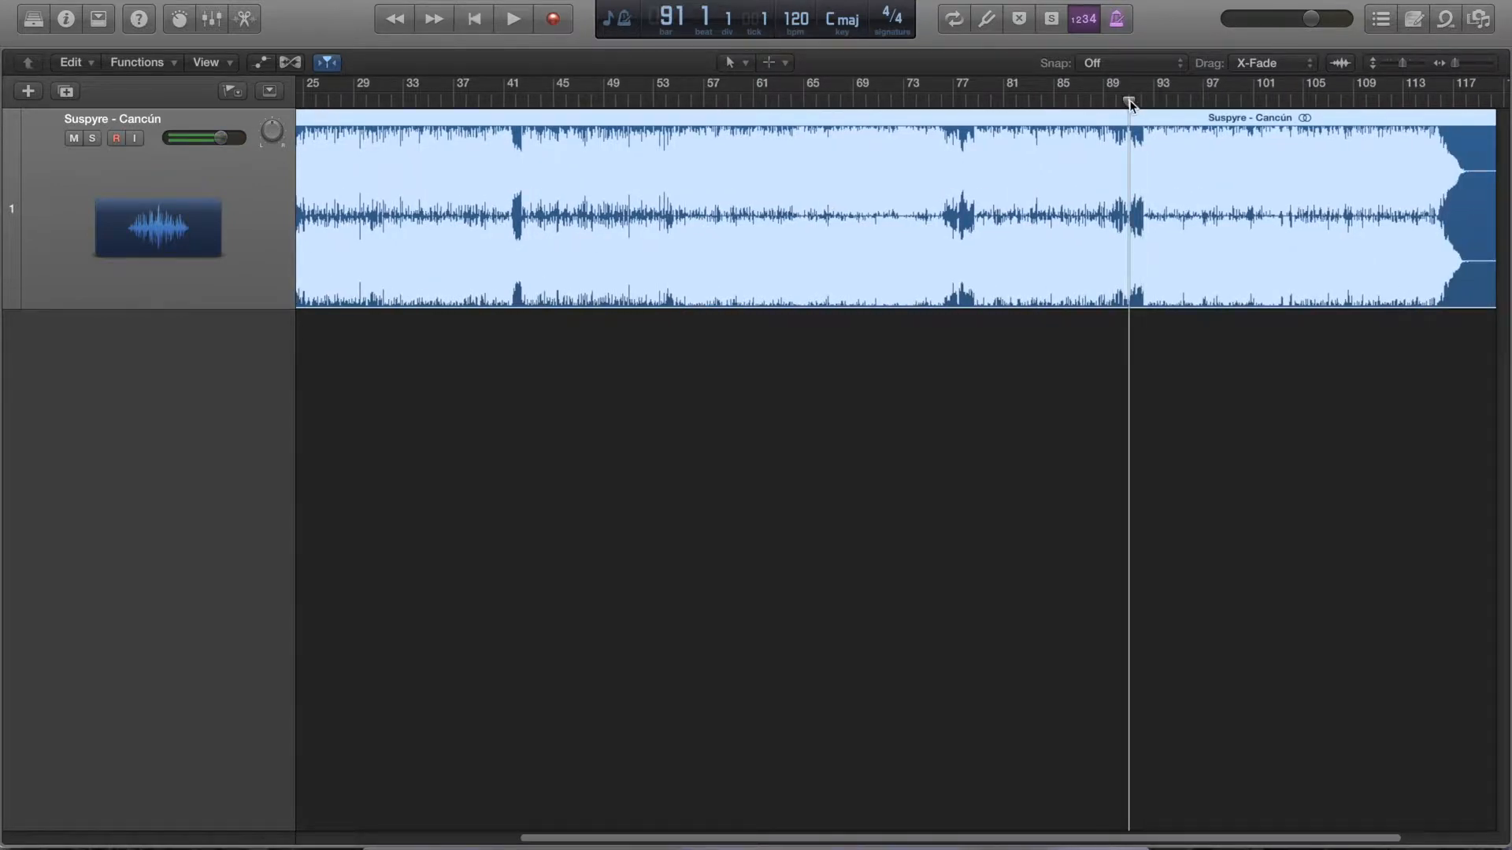
pyautogui.press('space')
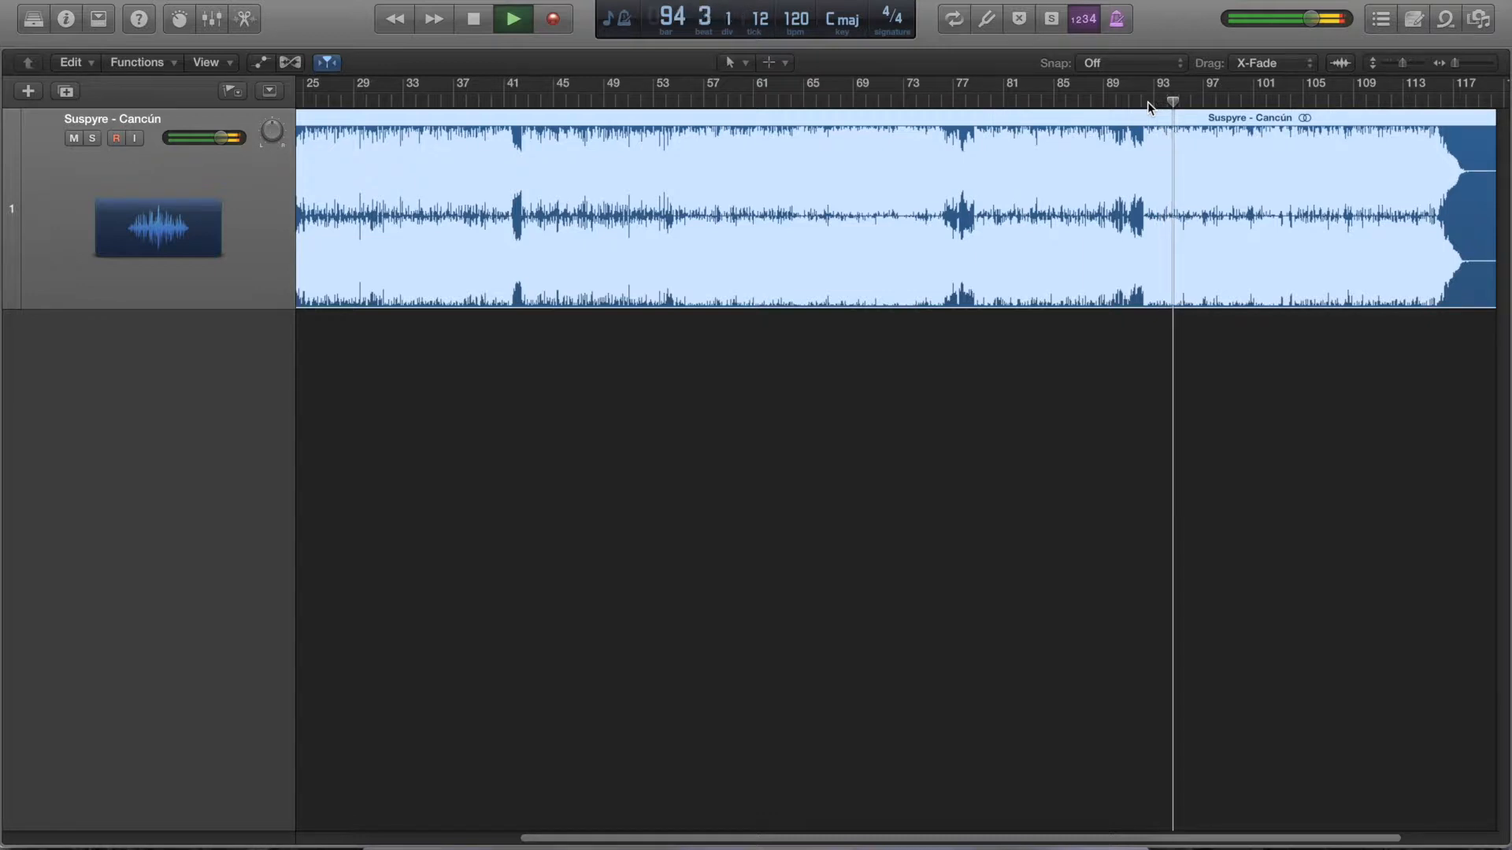
pyautogui.press('space')
# Step: Split the Suspyre - Cancún region at bar 92
pyautogui.click(1147, 102)
pyautogui.click(1141, 102)
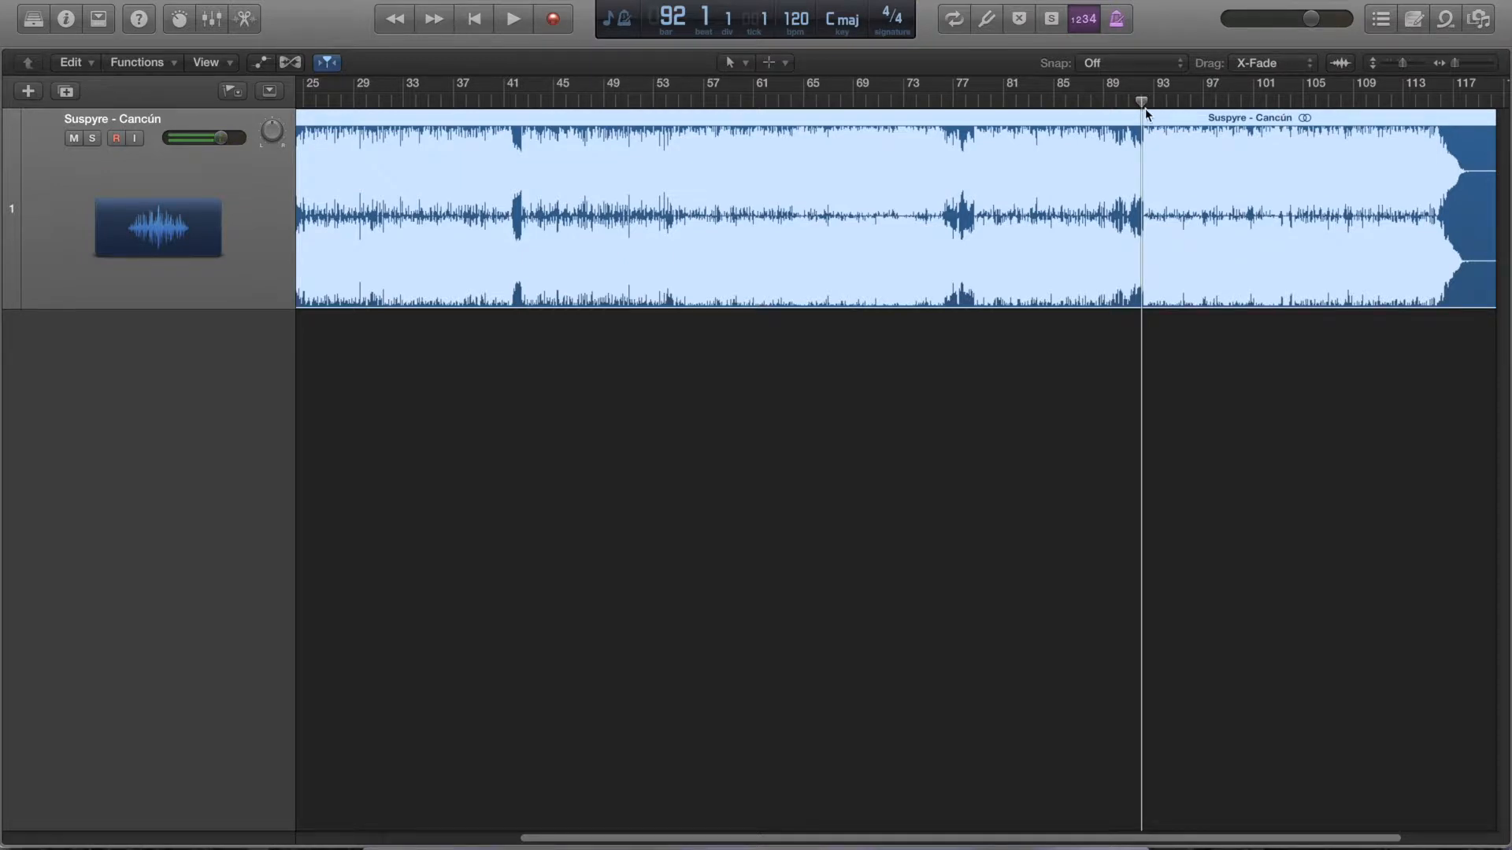
pyautogui.rightClick(1142, 178)
pyautogui.moveTo(1190, 344)
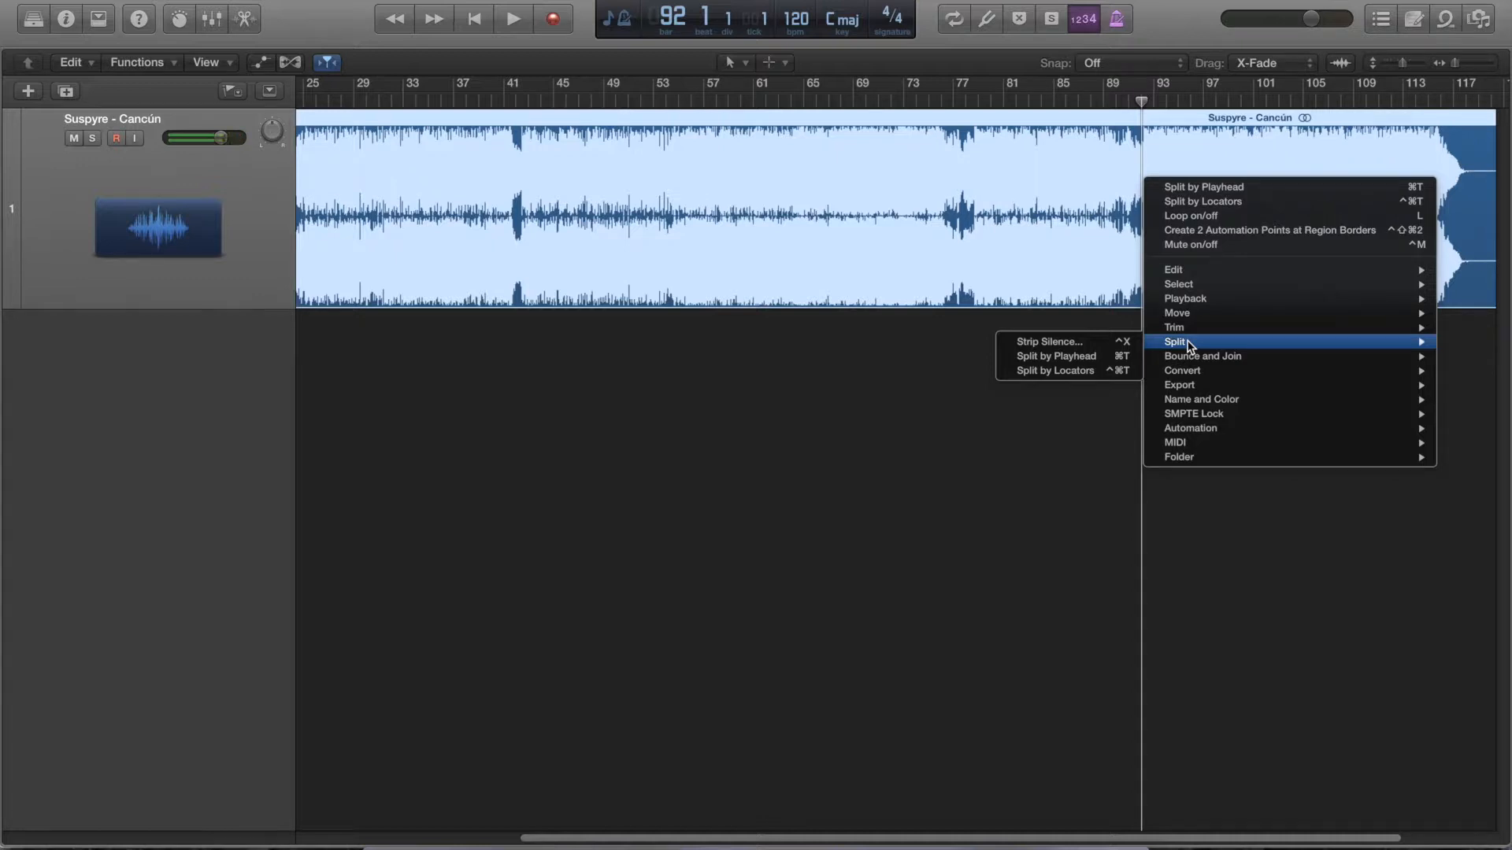
pyautogui.click(1089, 359)
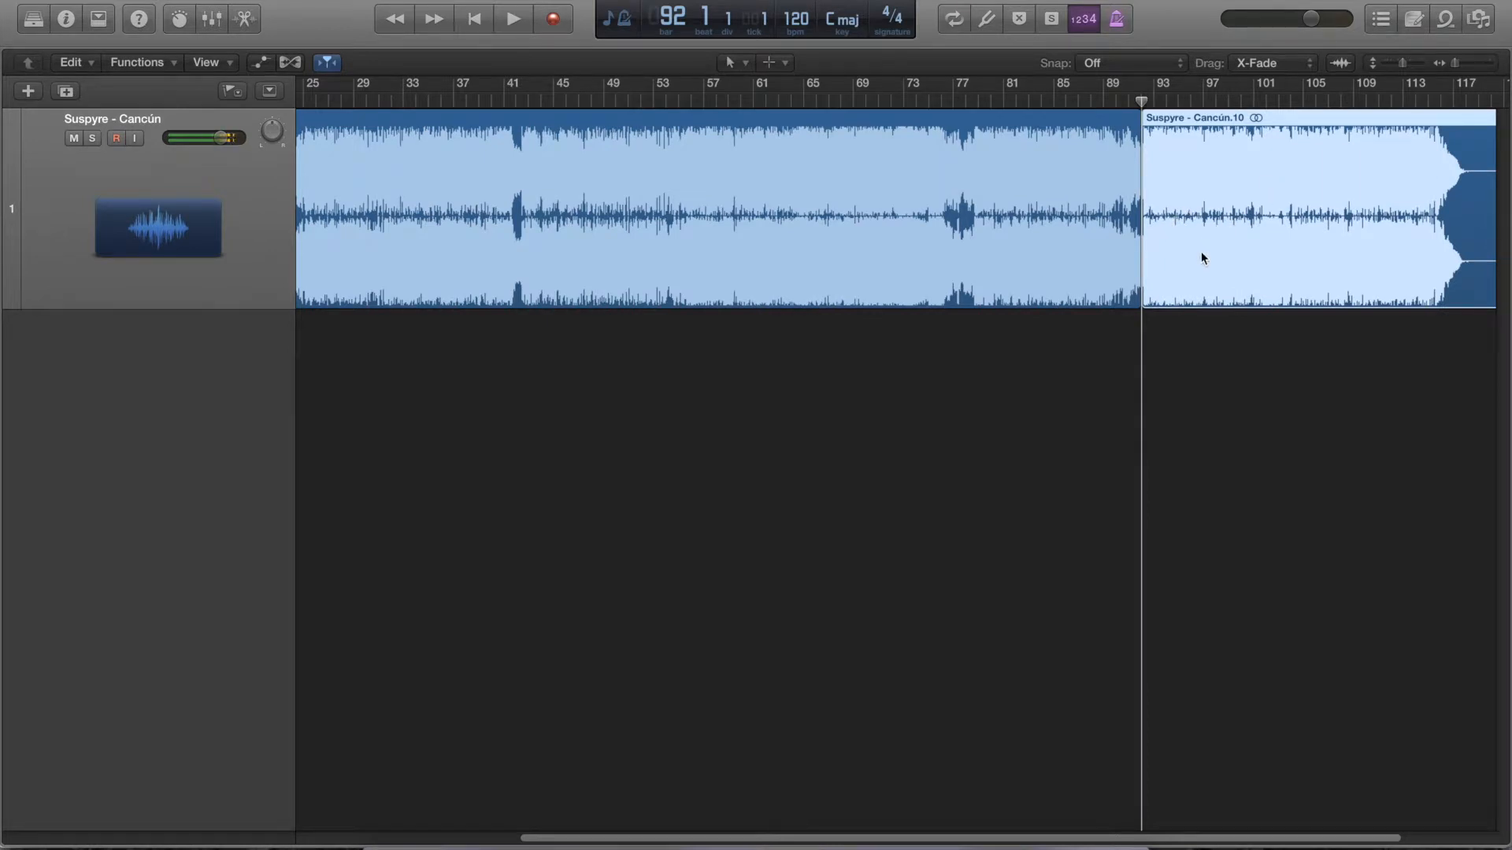
# Step: Try moving the region after the split later on the timeline and extending its start, and undo both edits
pyautogui.moveTo(1201, 252)
pyautogui.mouseDown()
pyautogui.moveTo(1336, 260)
pyautogui.moveTo(1288, 252)
pyautogui.moveTo(1264, 208)
pyautogui.moveTo(1238, 234)
pyautogui.moveTo(1207, 234)
pyautogui.mouseUp()
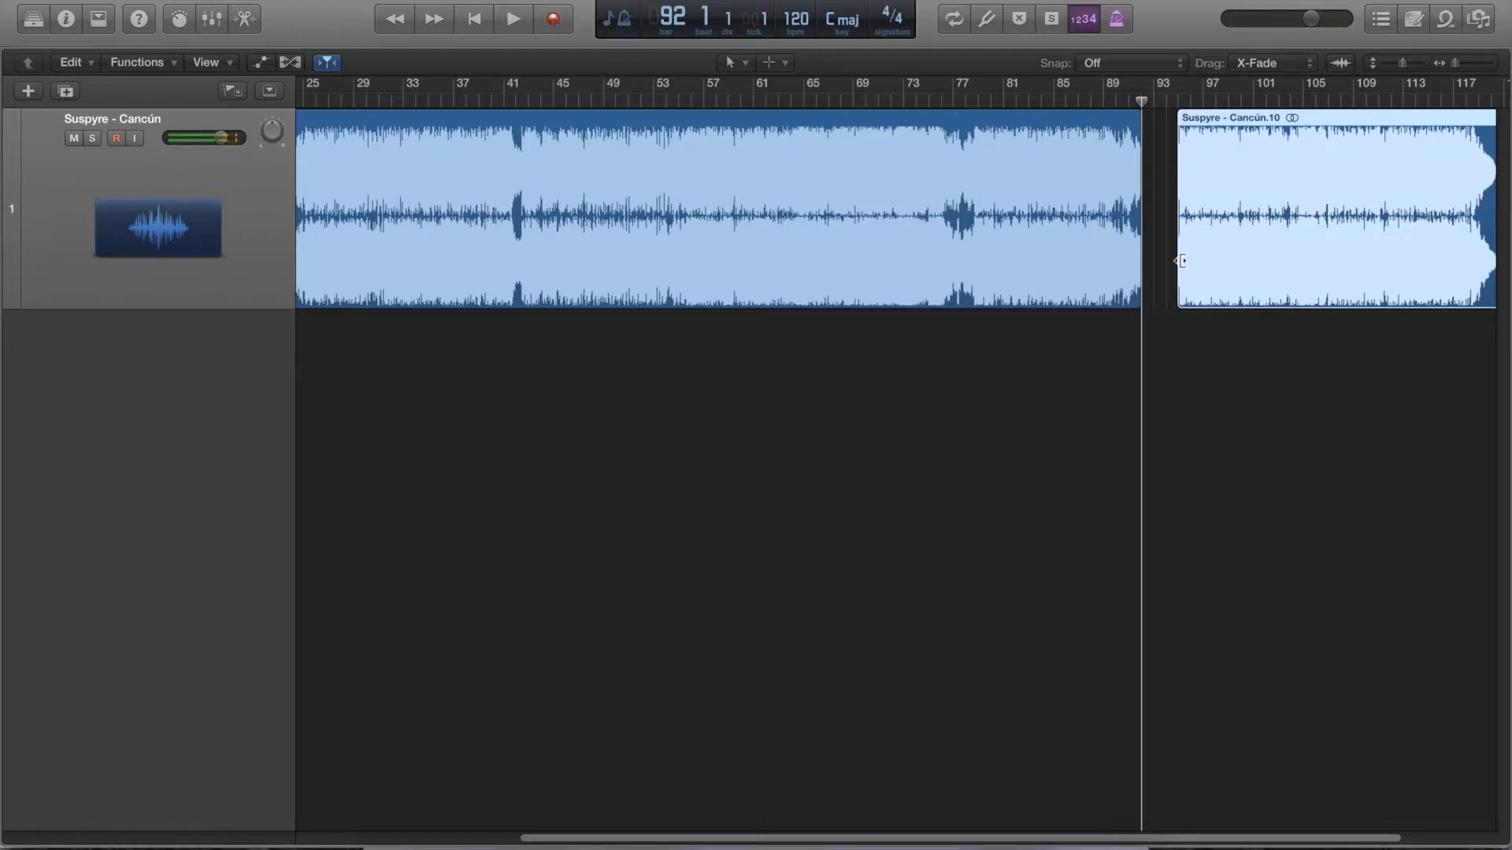
pyautogui.moveTo(1178, 261); pyautogui.dragTo(1151, 266)
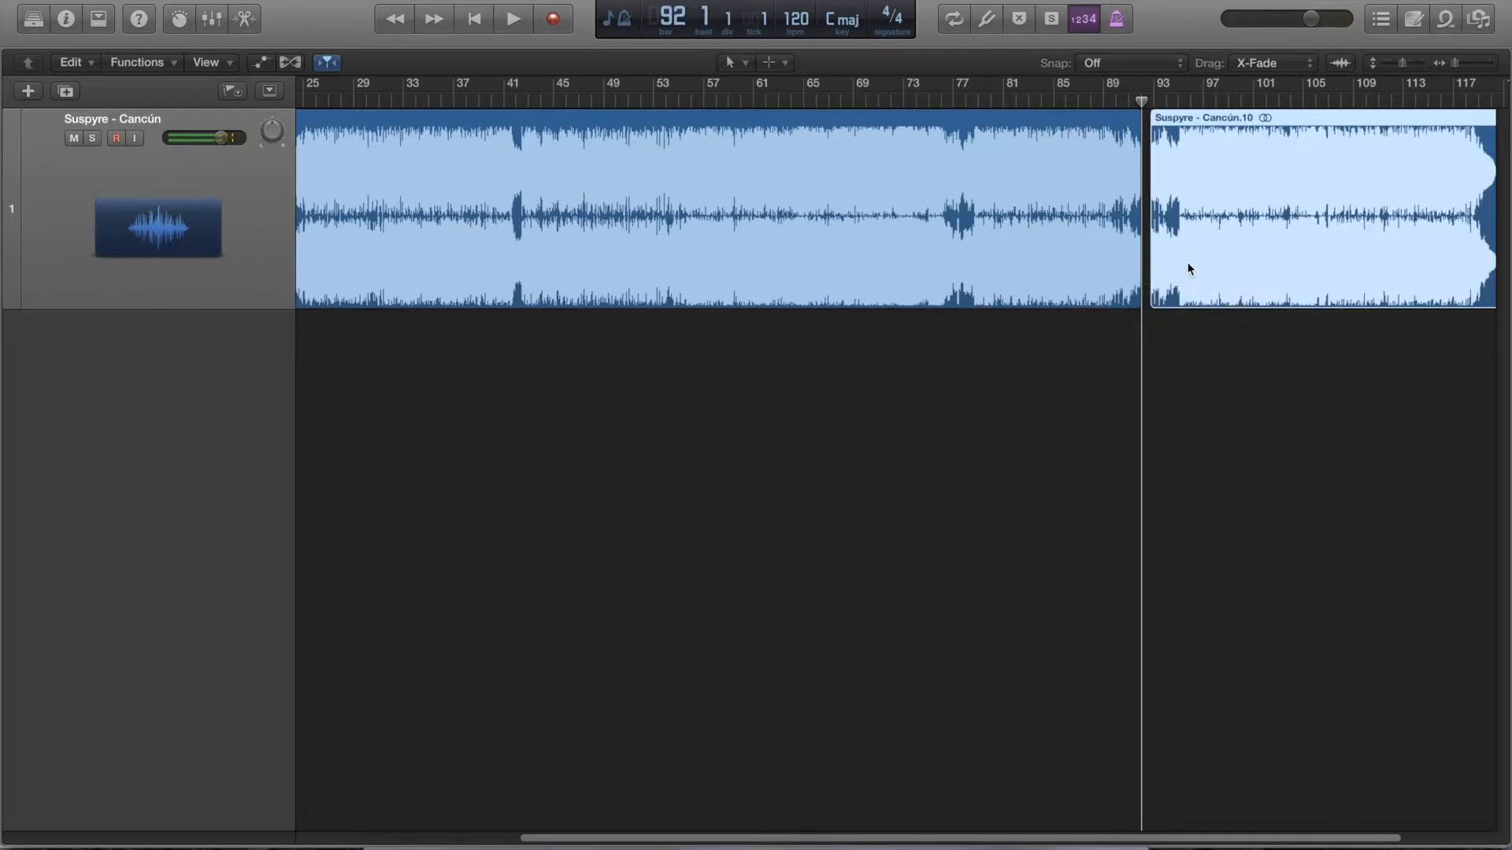
pyautogui.press('super+z')
pyautogui.press('super+z')
pyautogui.press('super+z')
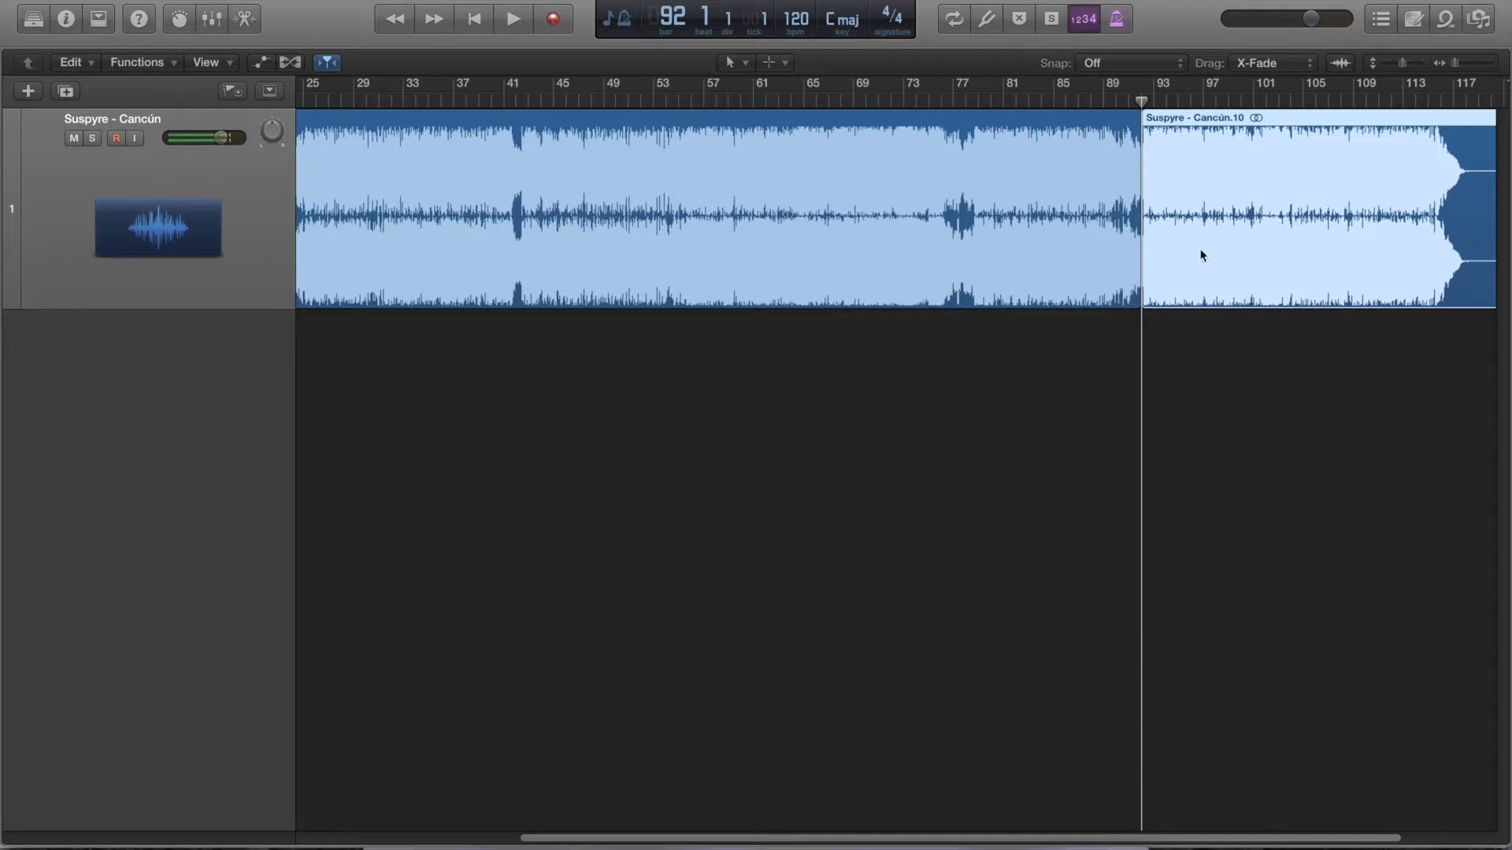
# Step: Play the earlier region from about bar 39 and about bar 58 to search for a second cut point
pyautogui.hscroll(-5, 916, 250)
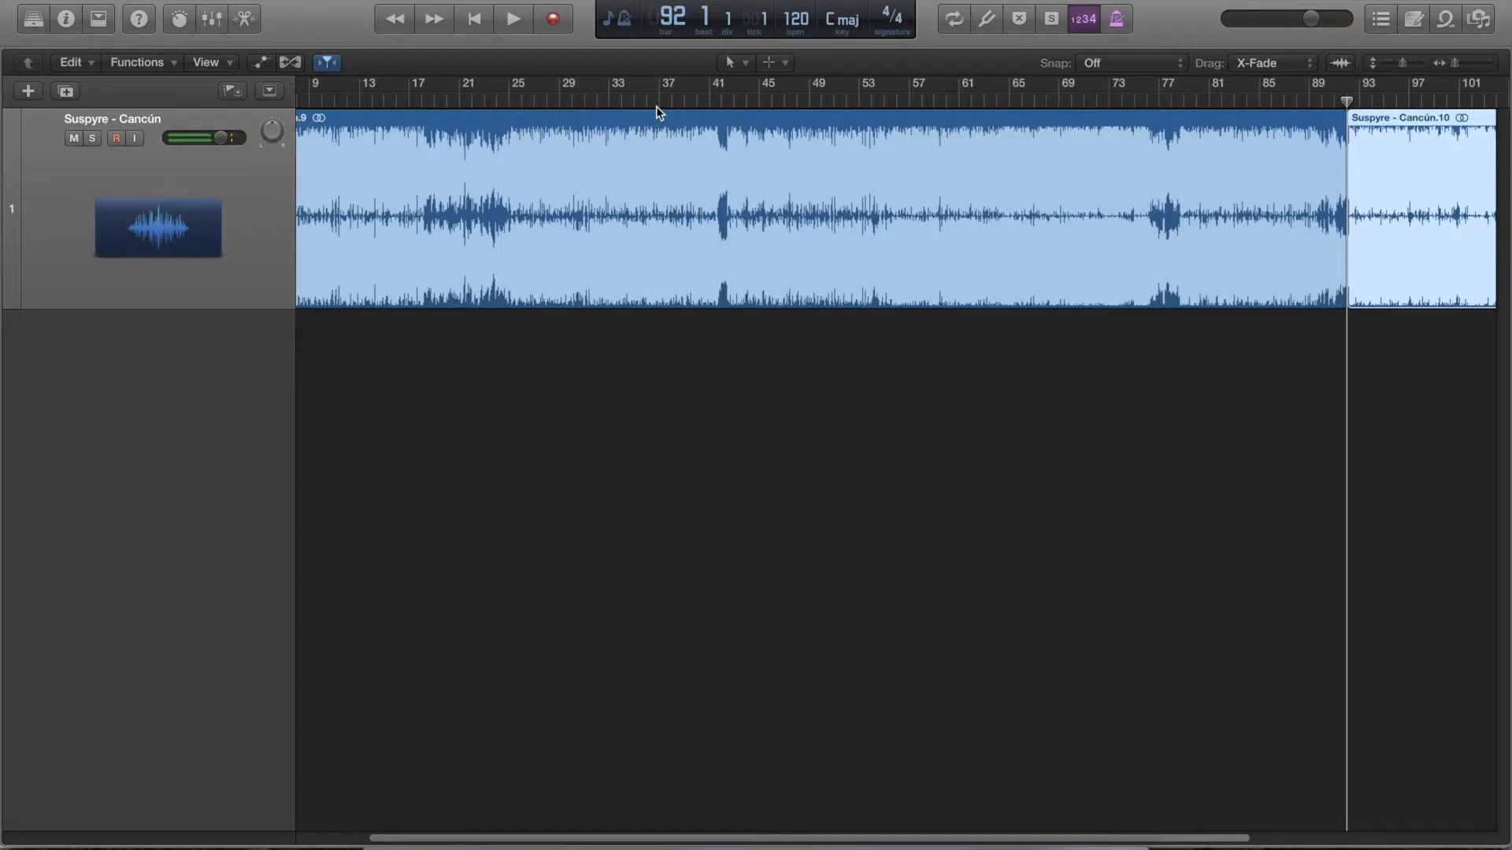
pyautogui.doubleClick(686, 104)
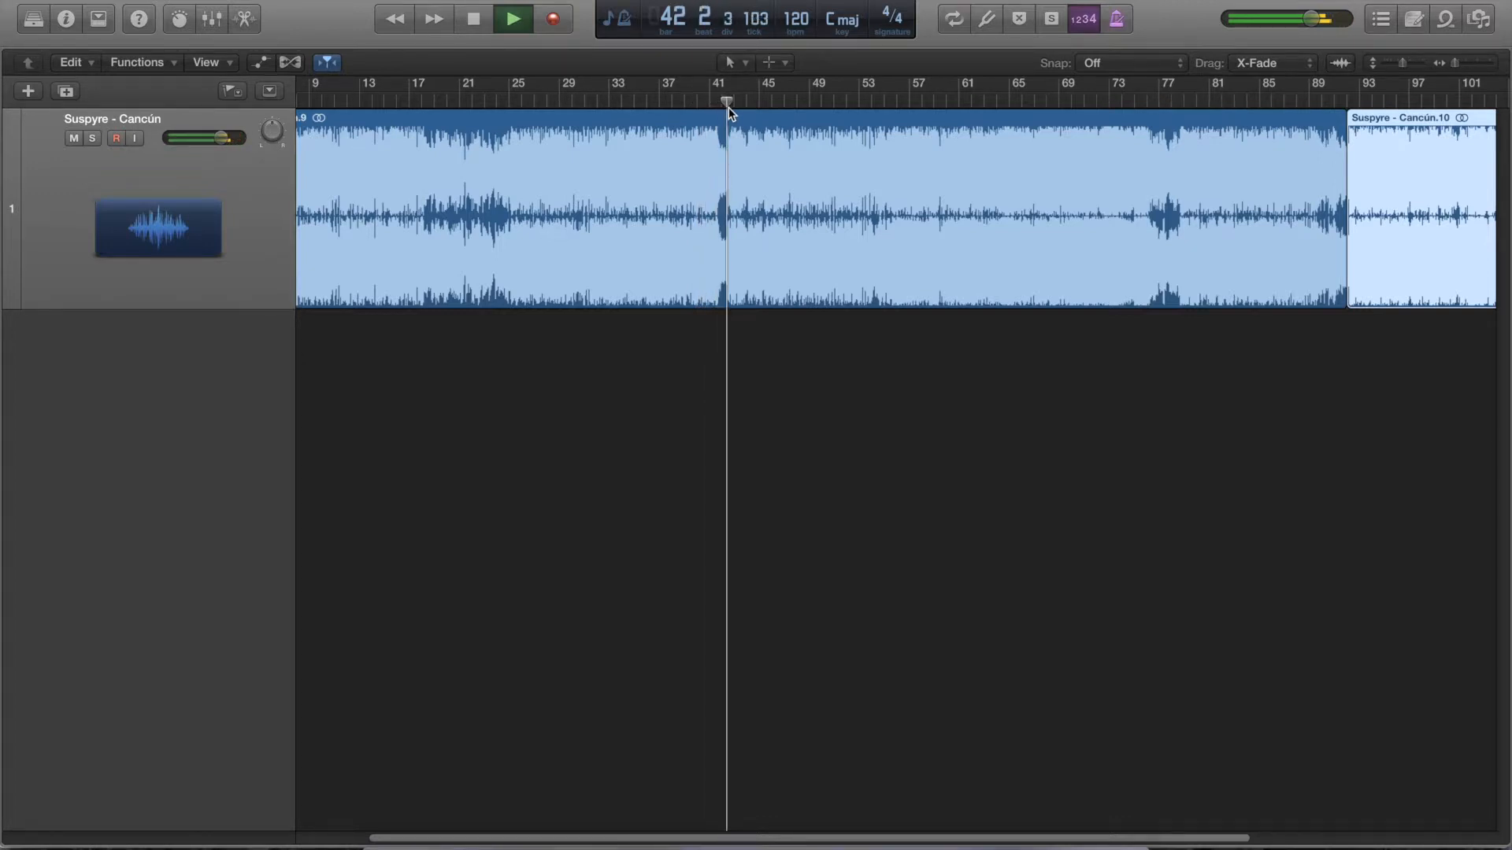
pyautogui.press('space')
pyautogui.hscroll(-2, 723, 175)
pyautogui.hscroll(-2, 721, 175)
pyautogui.press('space')
pyautogui.press('space')
pyautogui.click(964, 104)
pyautogui.press('space')
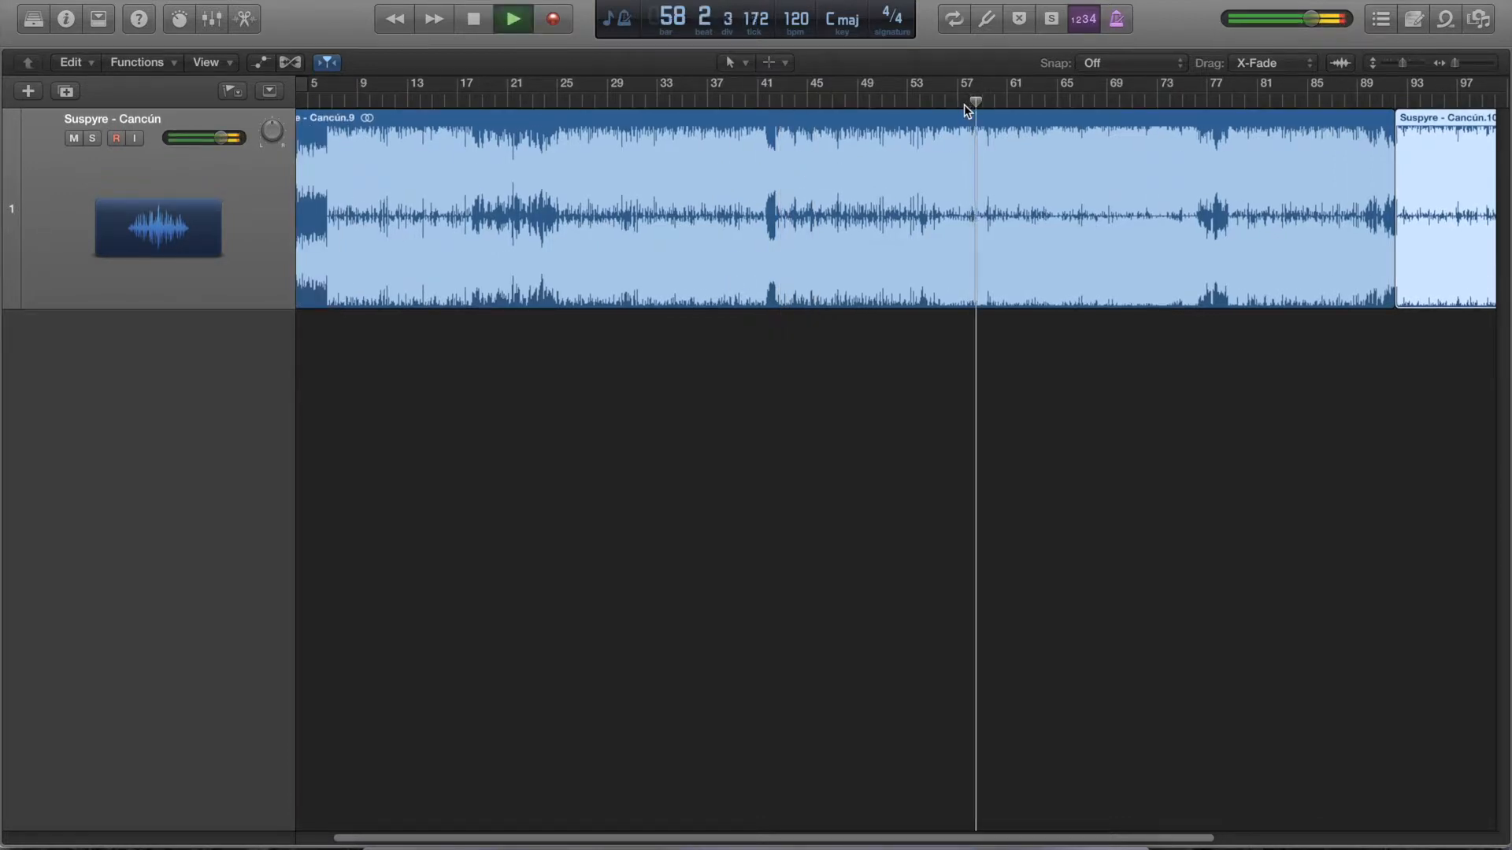
pyautogui.press('space')
# Step: Listen closely to bars 53 and 54 to pinpoint where the earlier region should be cut
pyautogui.click(920, 104)
pyautogui.press('space')
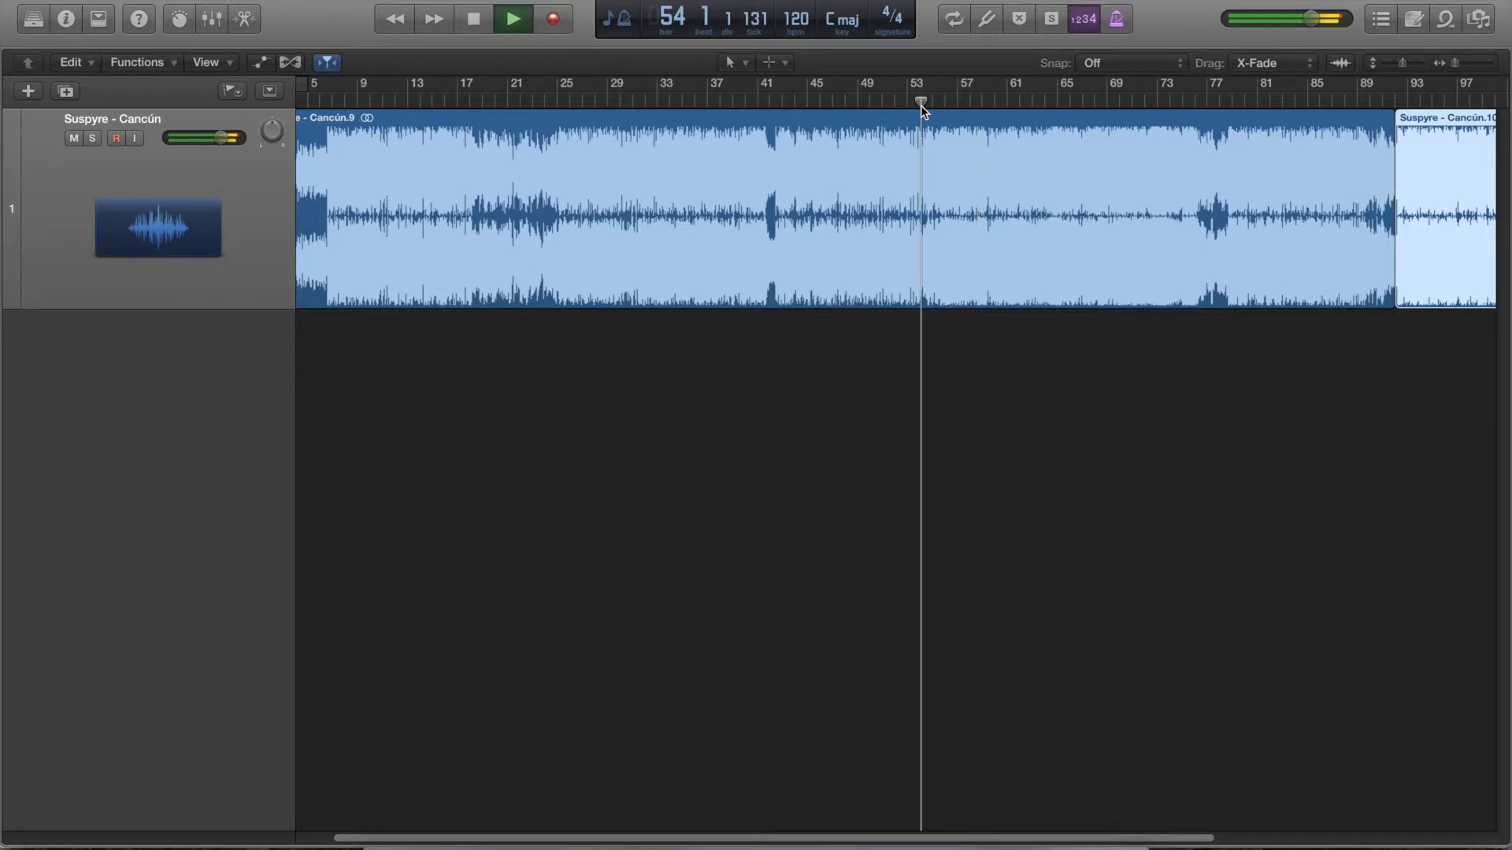
pyautogui.press('space')
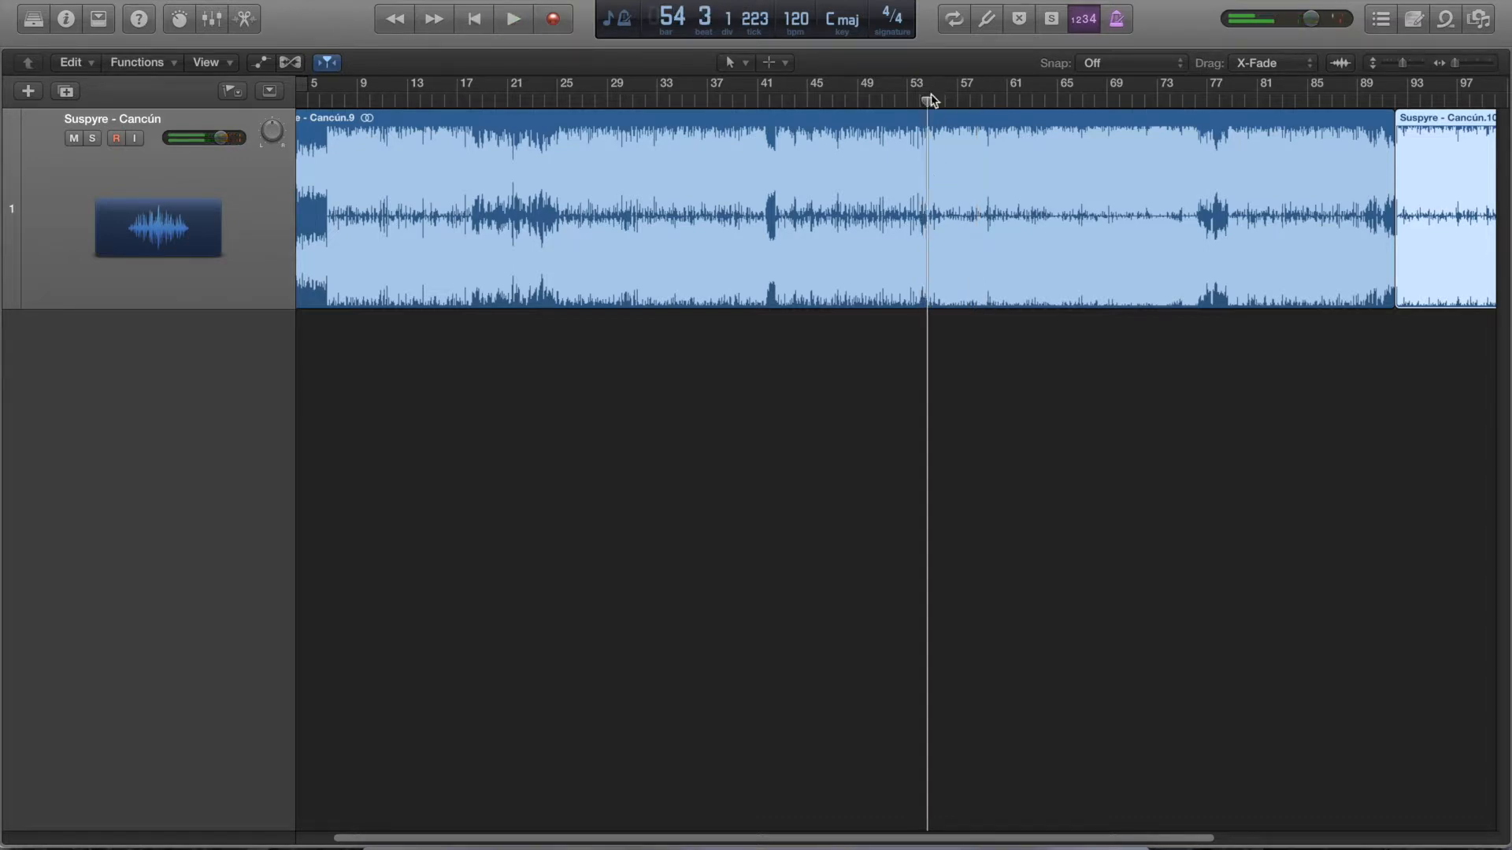
pyautogui.click(907, 103)
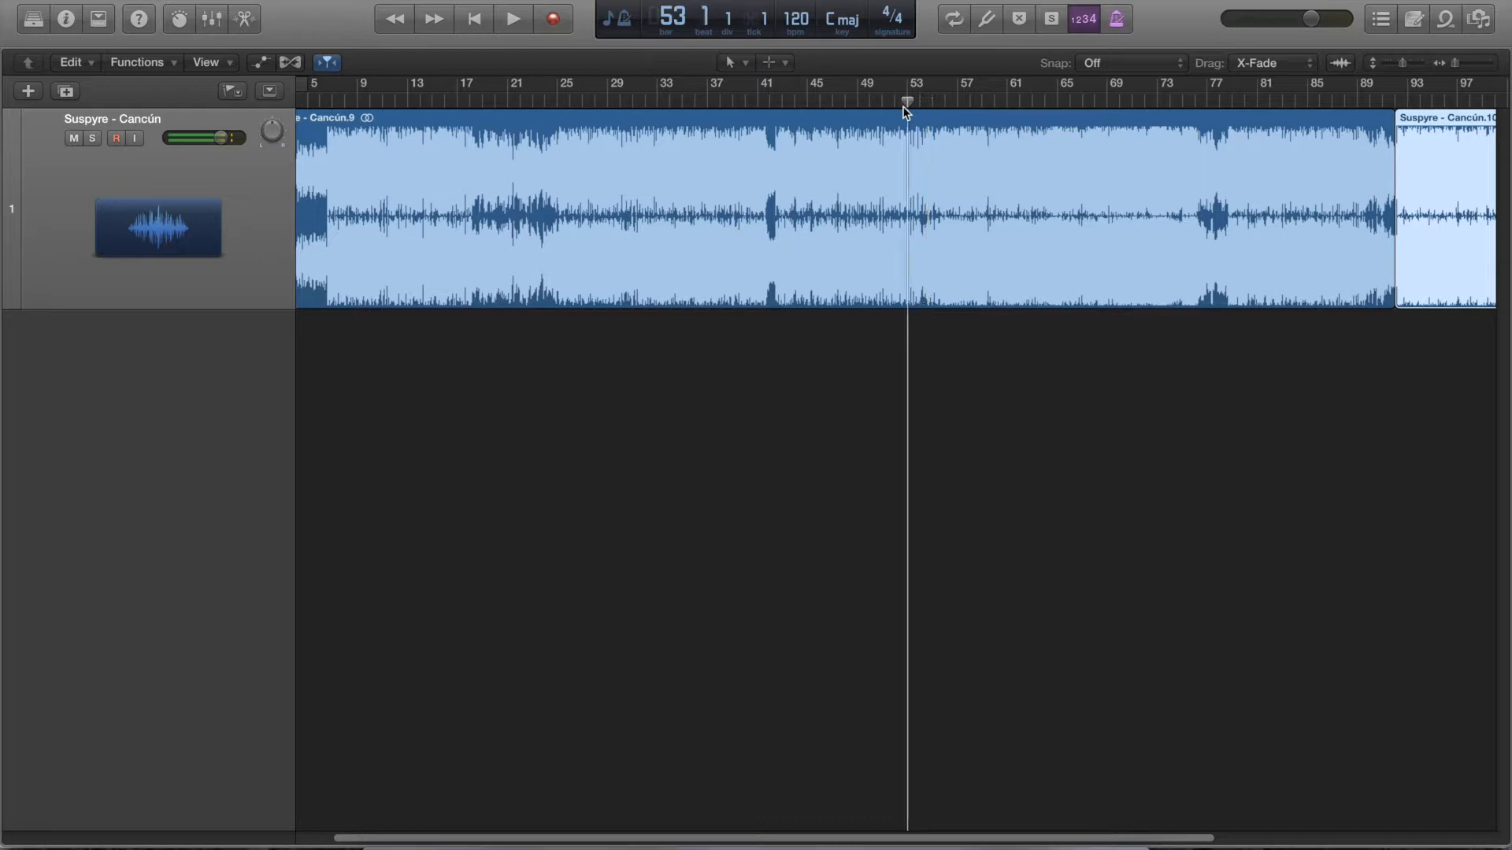
pyautogui.press('space')
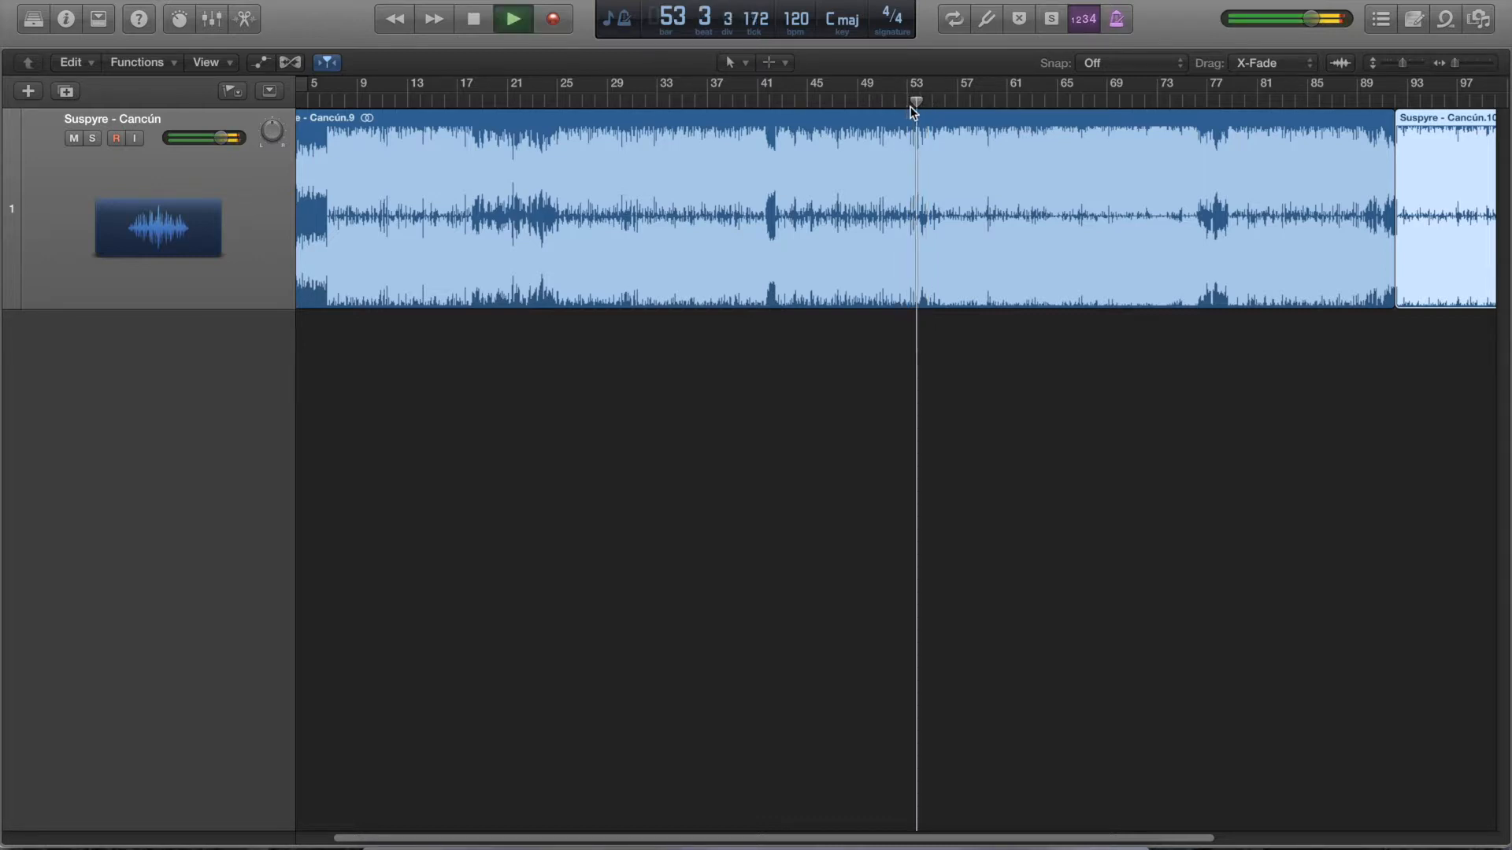
pyautogui.press('space')
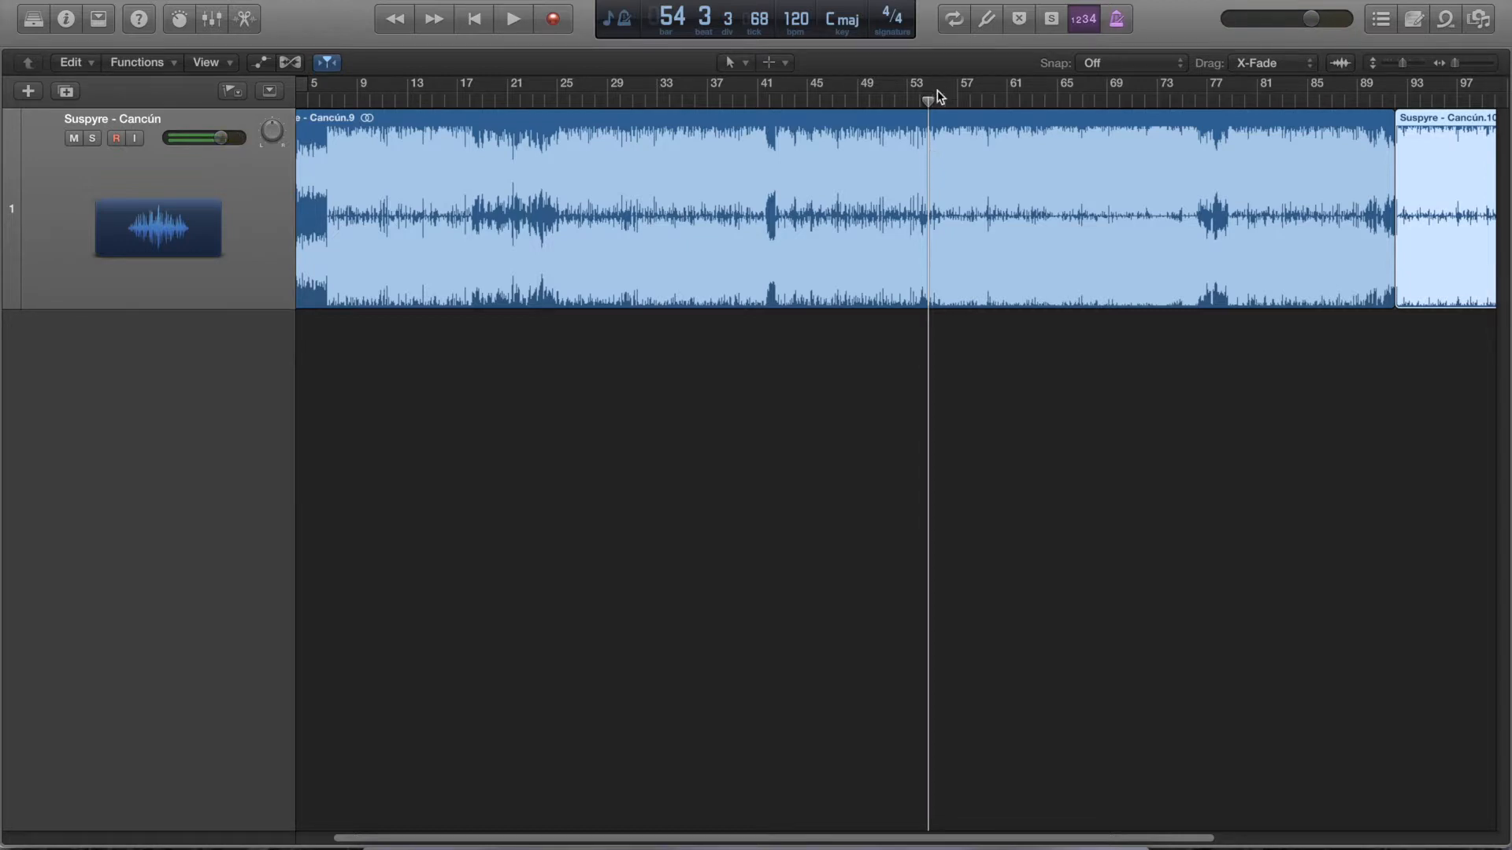
# Step: Split the earlier region at bar 55 and delete the segment between bars 55 and 92
pyautogui.click(933, 187)
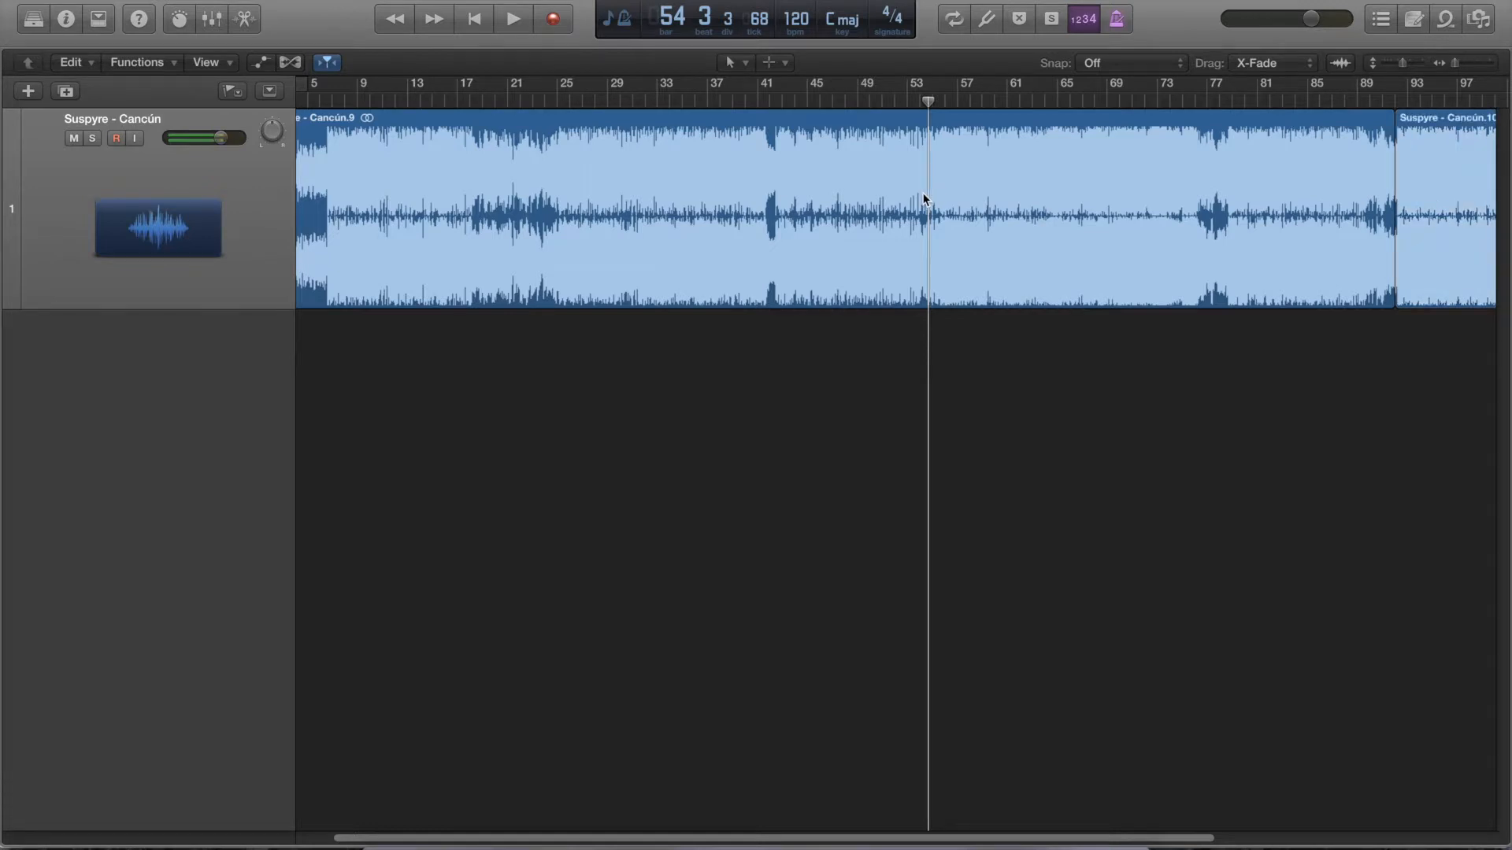
pyautogui.click(928, 198)
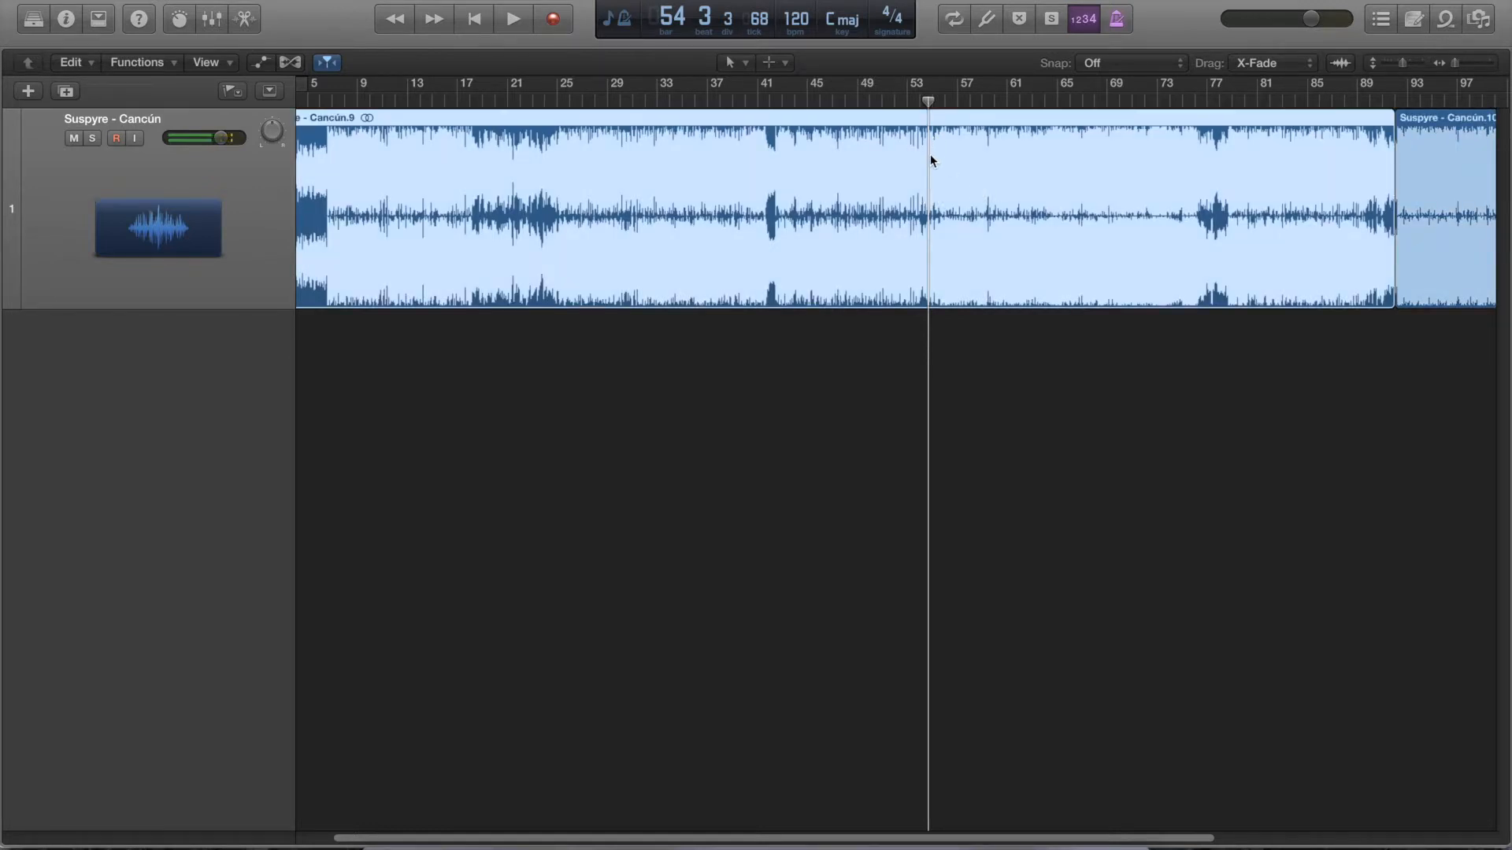
pyautogui.click(918, 101)
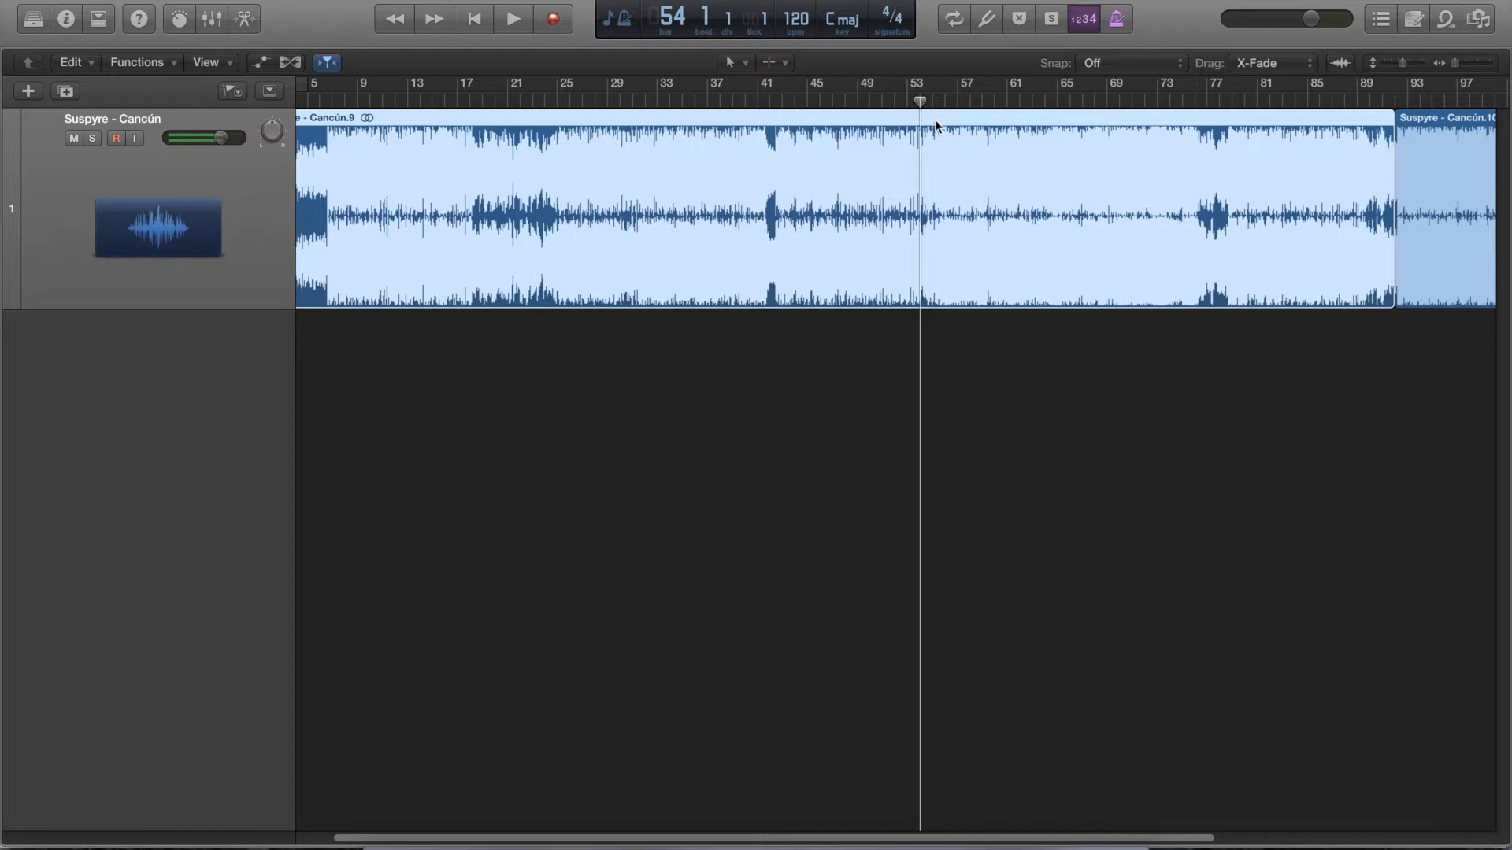
pyautogui.click(927, 100)
pyautogui.press('super+t')
pyautogui.click(966, 162)
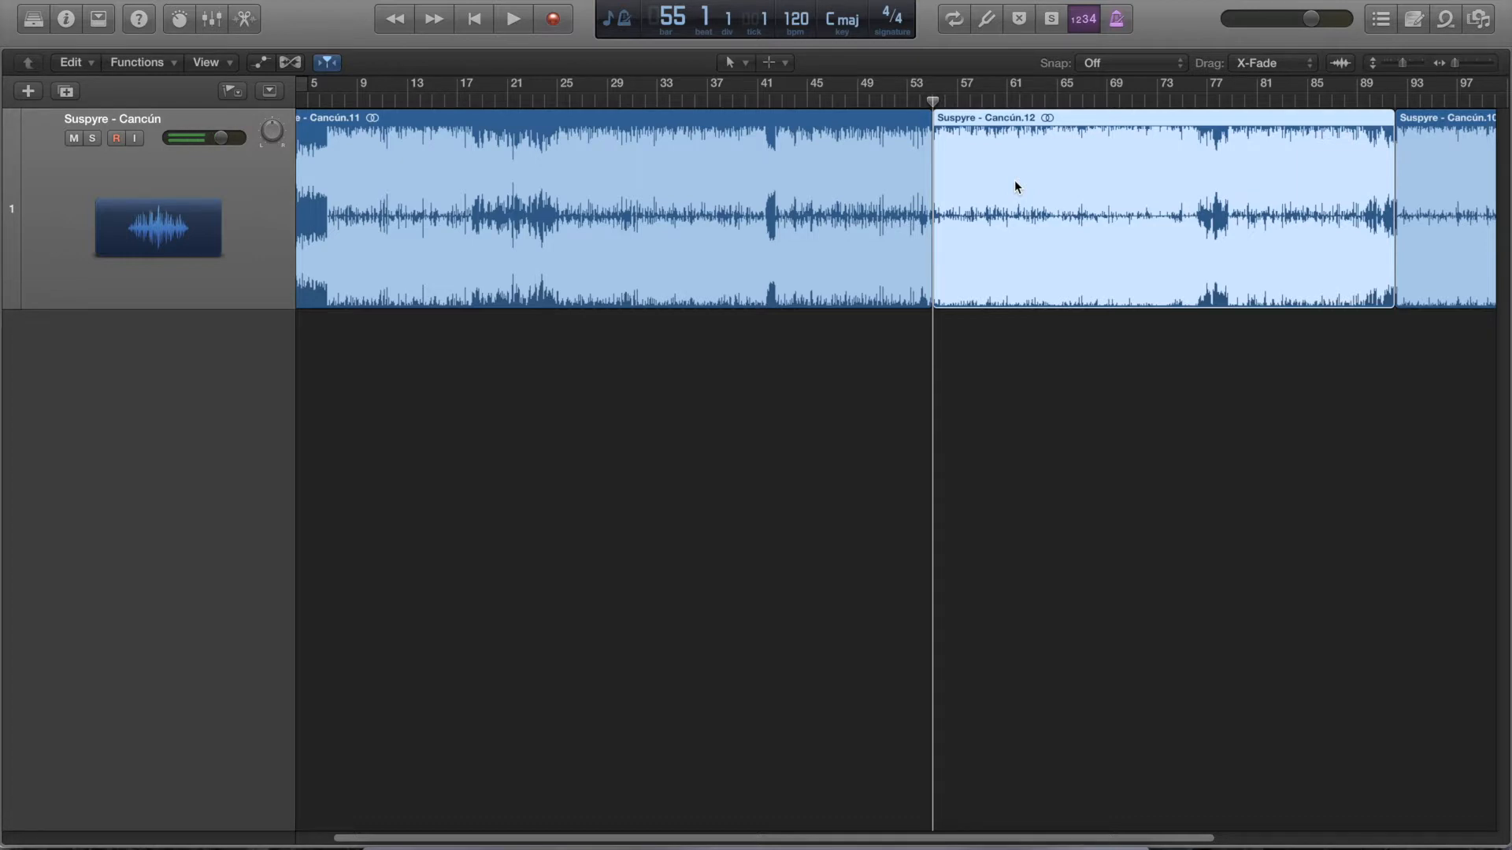
pyautogui.press('Delete')
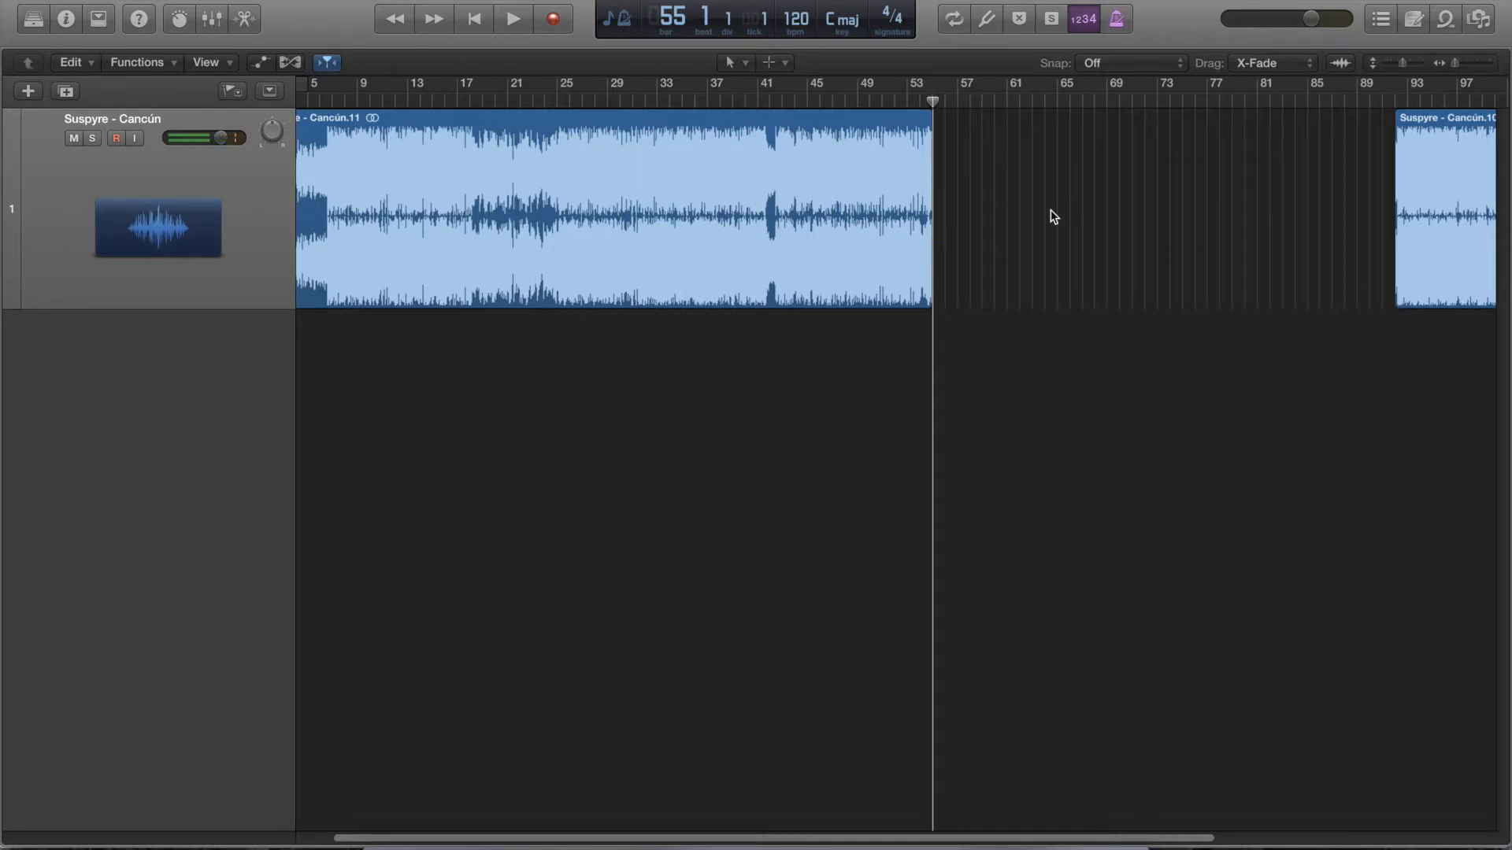
# Step: Try extending the end of the region before the gap, and undo the change
pyautogui.click(946, 259)
pyautogui.moveTo(947, 259); pyautogui.dragTo(1202, 267)
pyautogui.press('super+z')
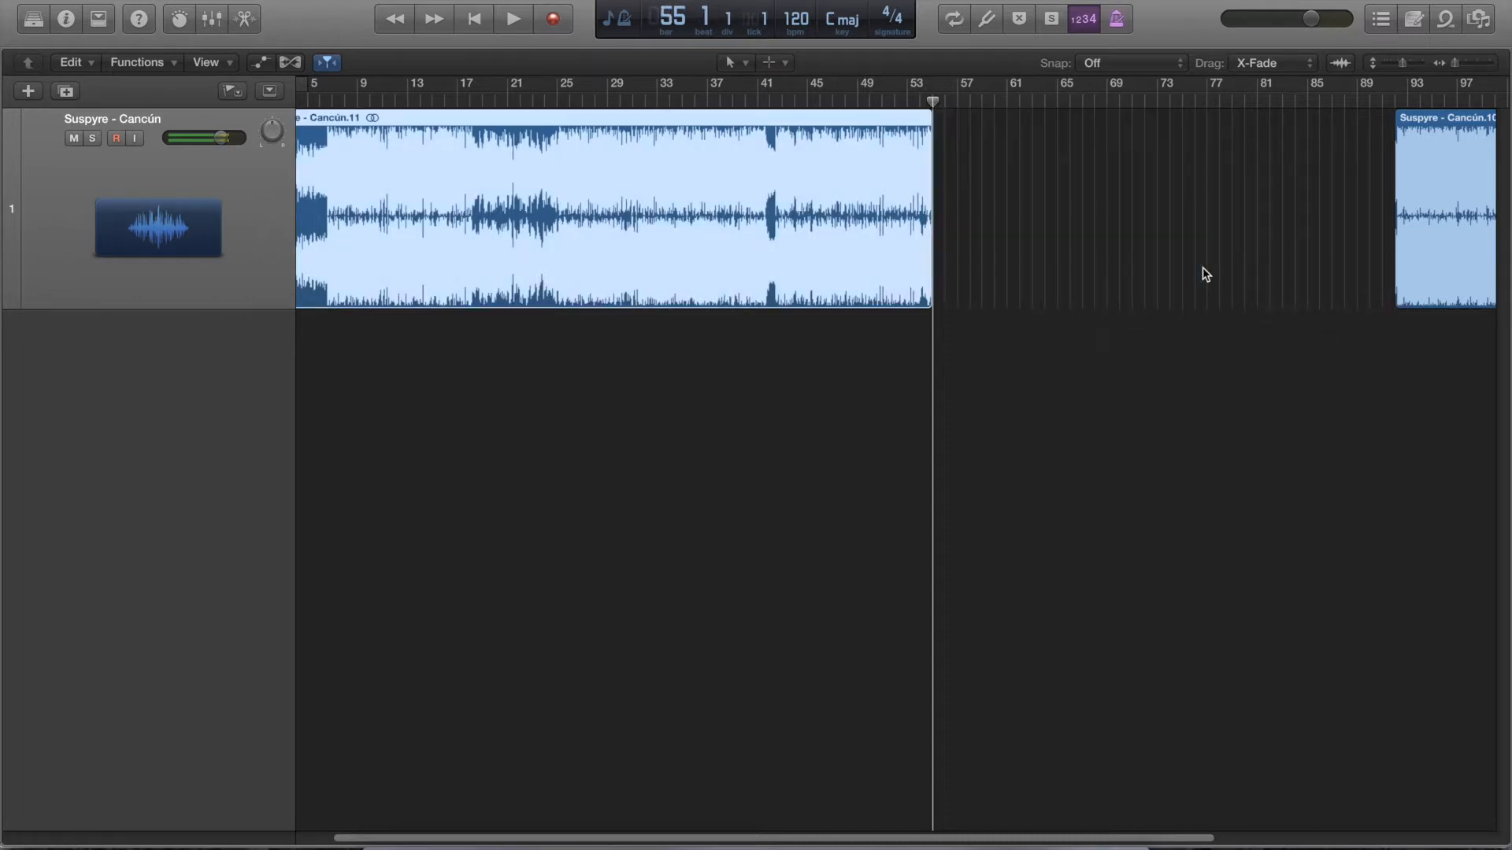
pyautogui.click(1202, 266)
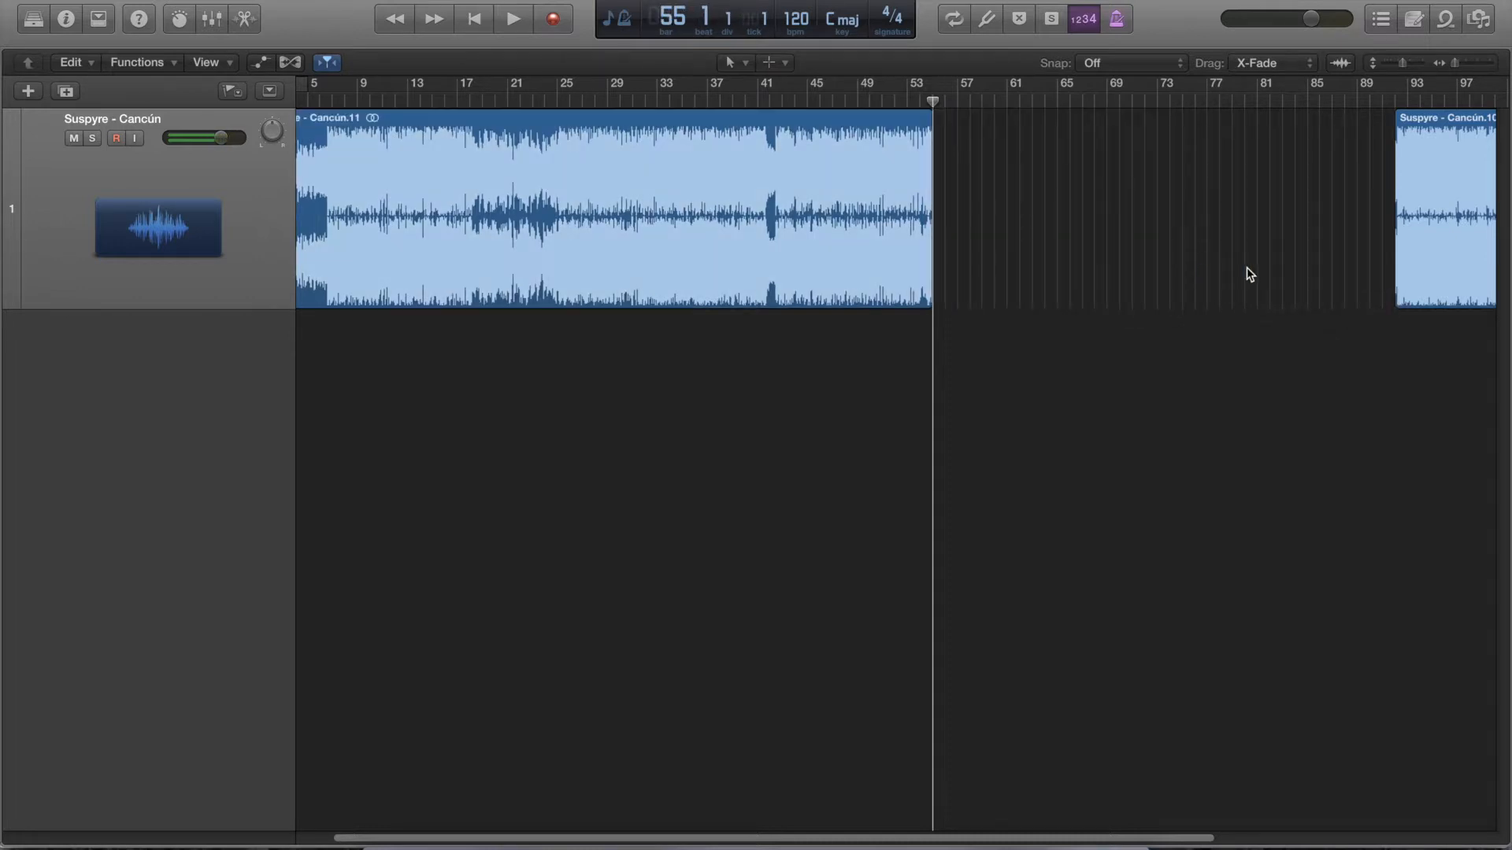
# Step: Move the final region earlier on the timeline so it starts just after bar 55, leaving a small gap
pyautogui.click(1443, 174)
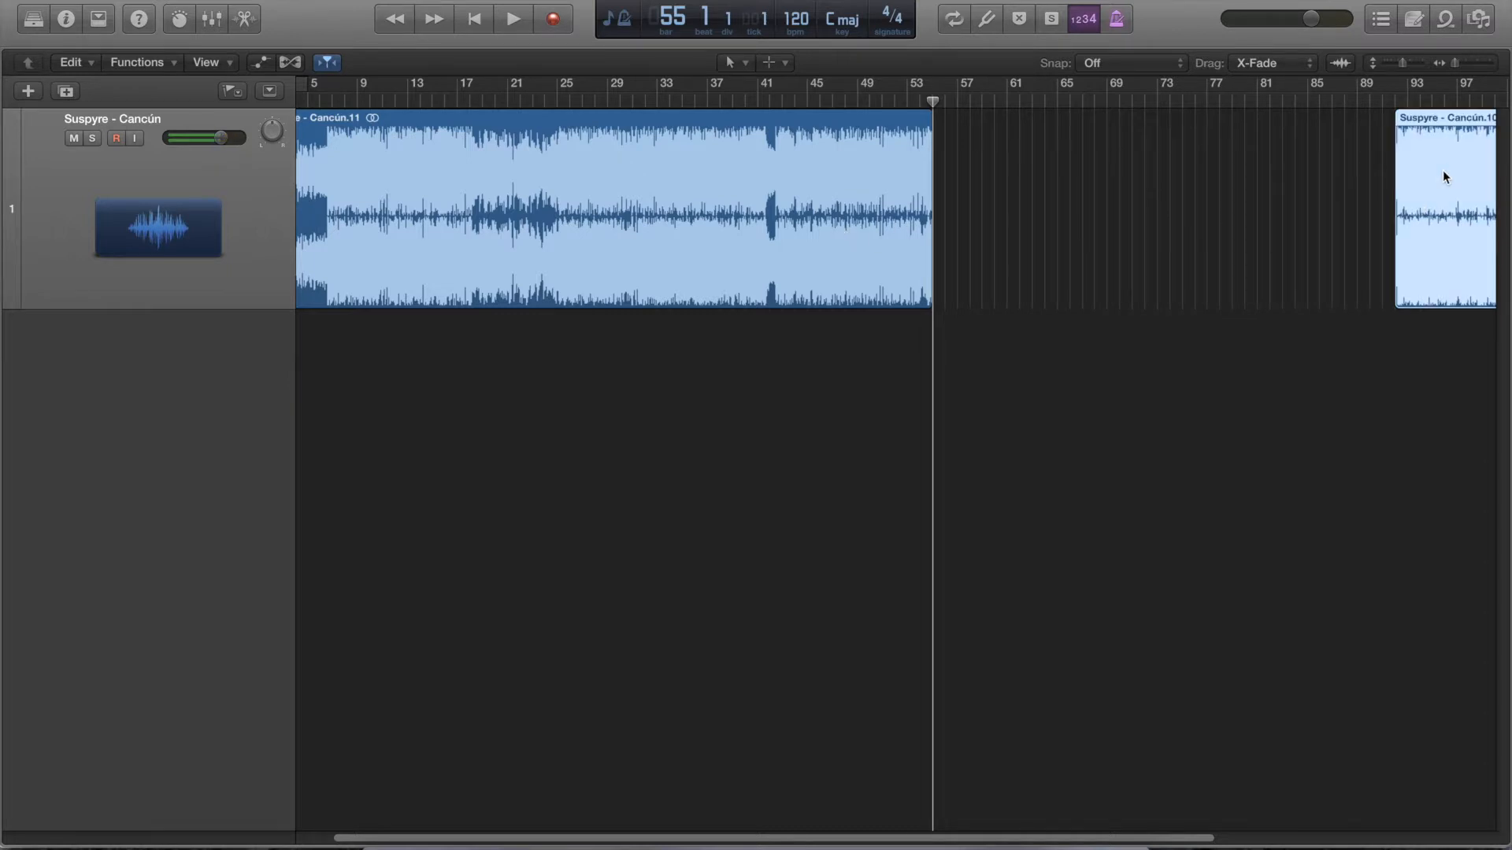
pyautogui.click(1455, 172)
pyautogui.moveTo(1454, 171); pyautogui.dragTo(1120, 196)
pyautogui.click(1356, 197)
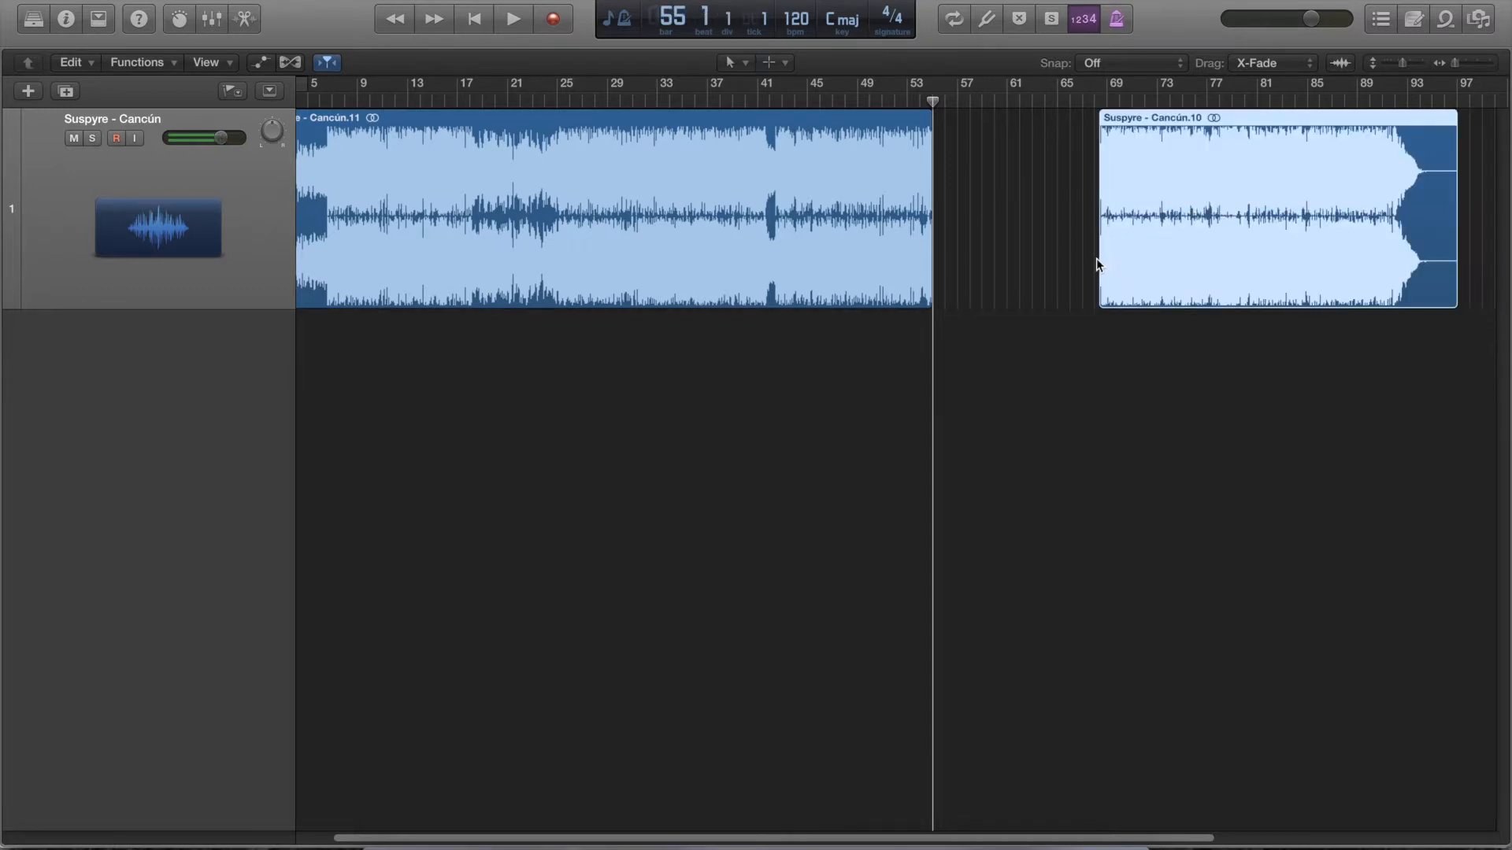
pyautogui.moveTo(1158, 183); pyautogui.dragTo(995, 172)
# Step: Play the end of the first region from just before bar 54 and place the playhead at 54 3 3 1
pyautogui.click(916, 105)
pyautogui.moveTo(1453, 60); pyautogui.dragTo(1485, 65)
pyautogui.click(530, 102)
pyautogui.press('space')
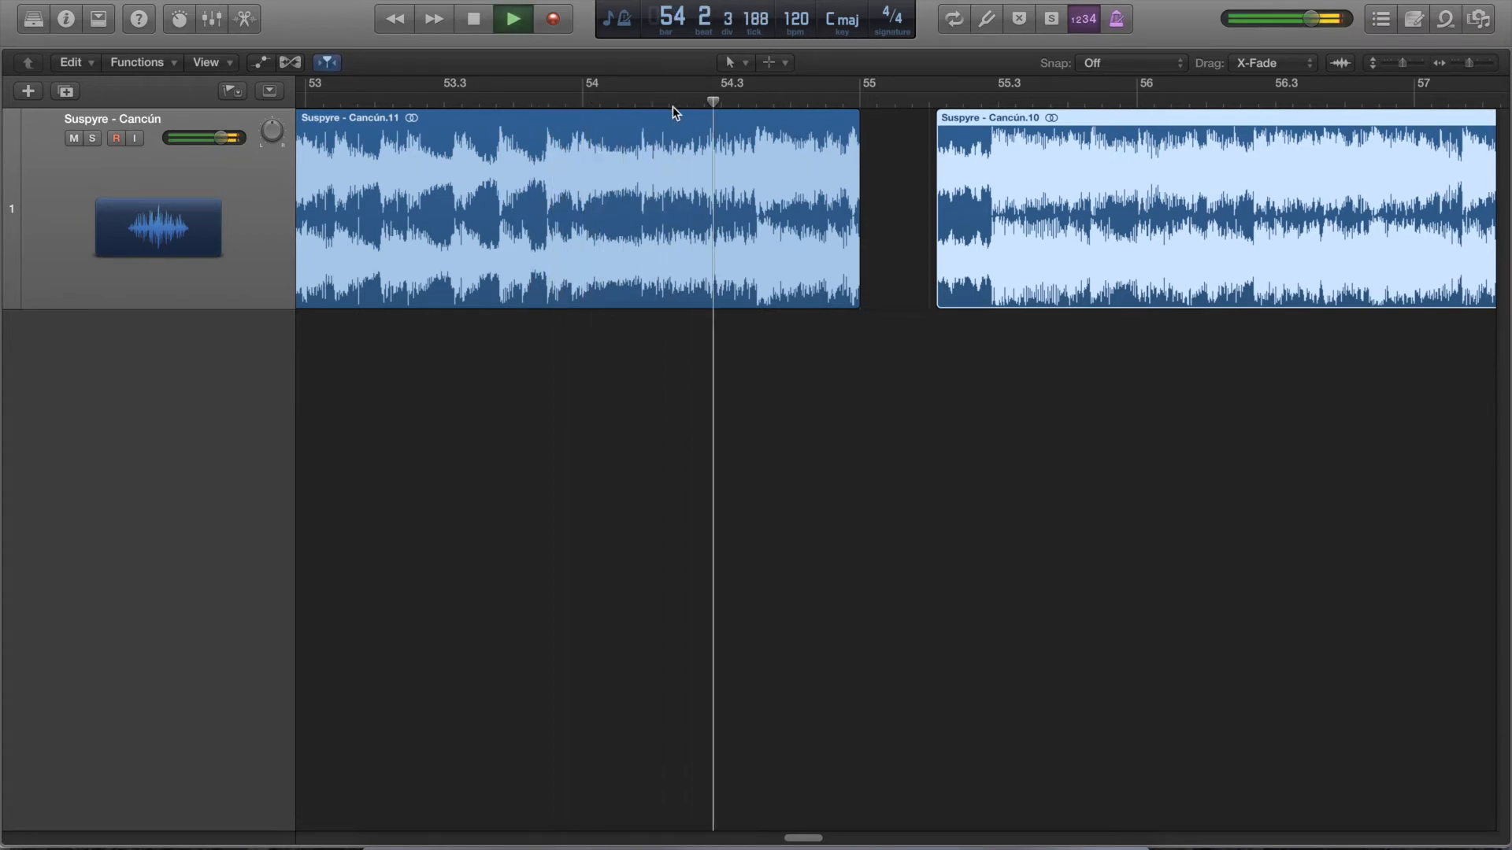
pyautogui.press('space')
pyautogui.click(756, 102)
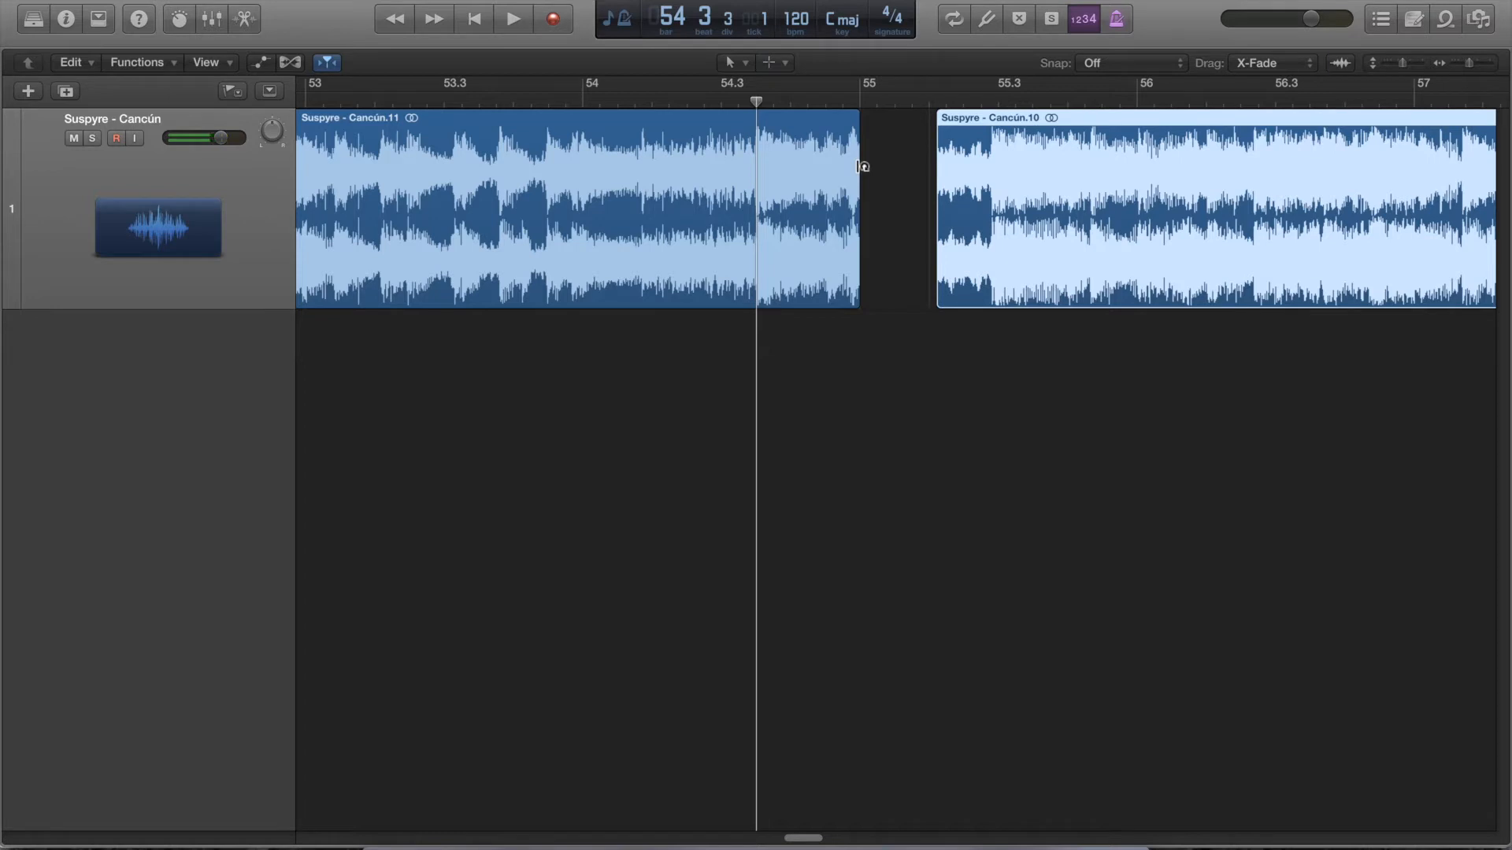
# Step: Trim the end of the first region back to the playhead at 54 3 3 1 and play its new ending
pyautogui.moveTo(858, 260); pyautogui.dragTo(756, 278)
pyautogui.click(463, 103)
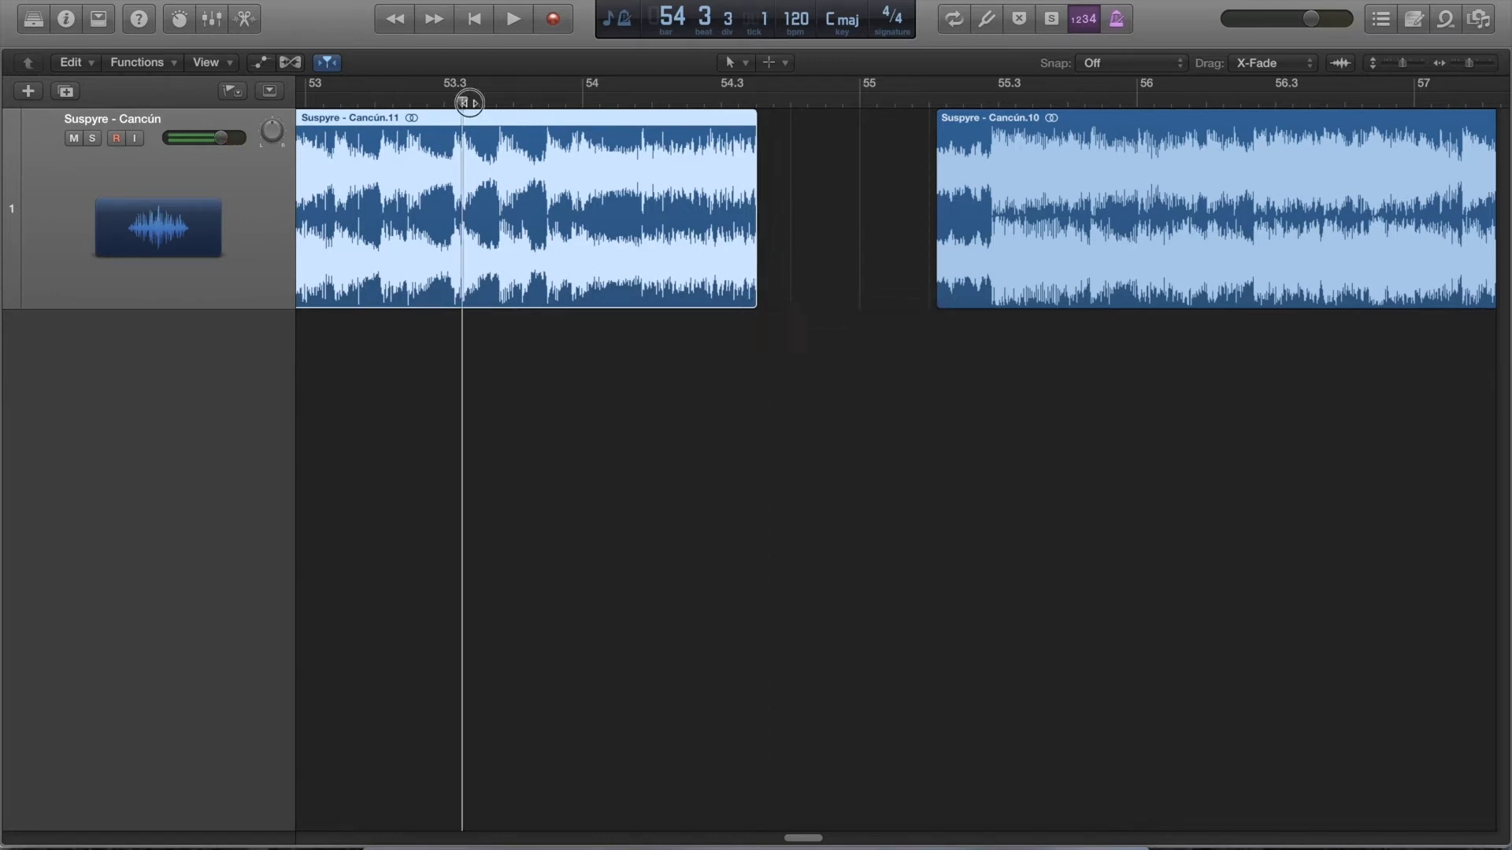
pyautogui.press('space')
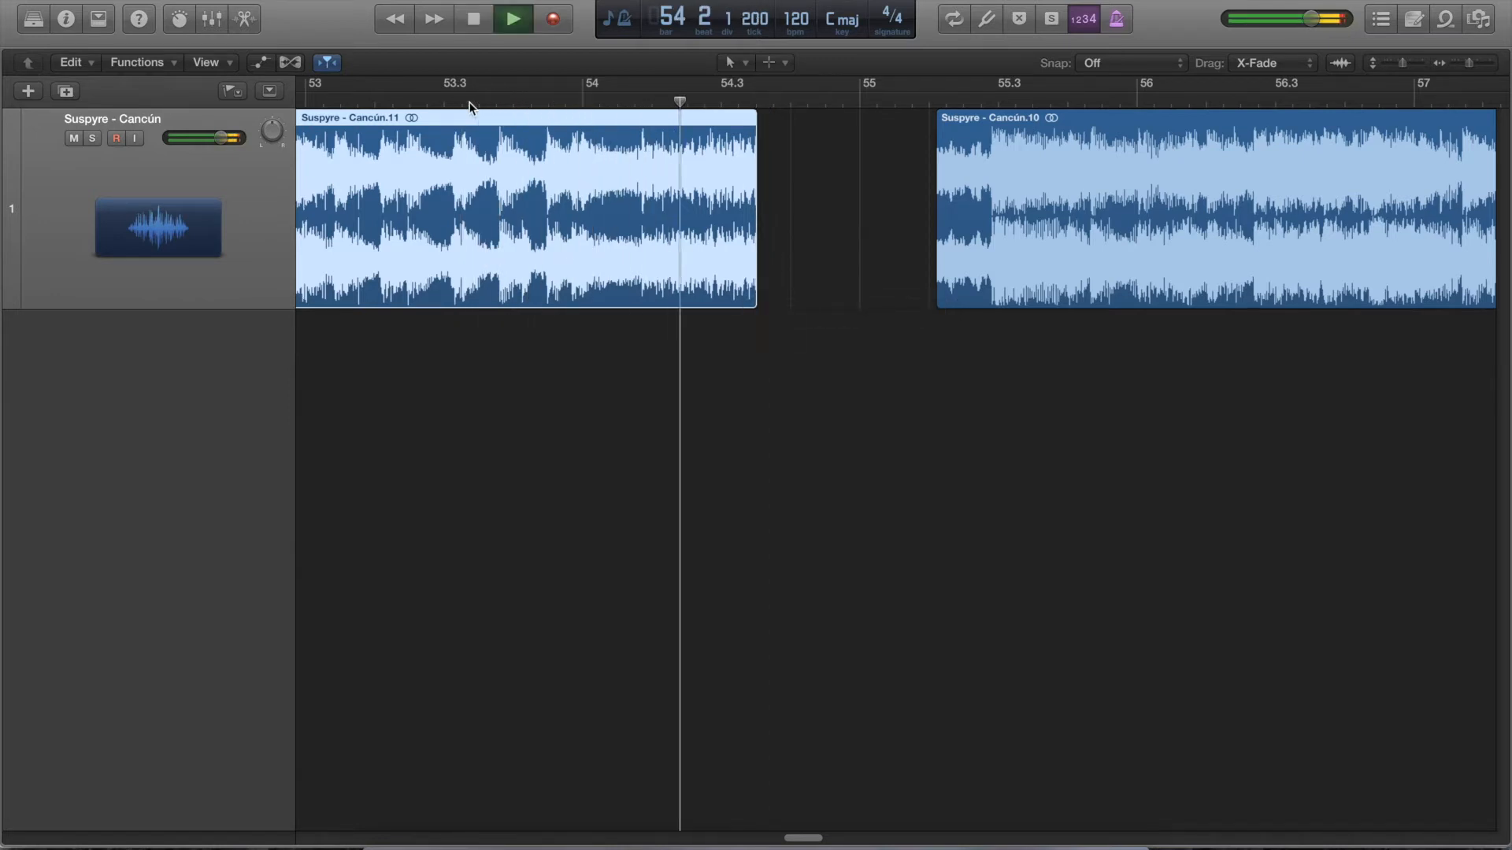
pyautogui.press('space')
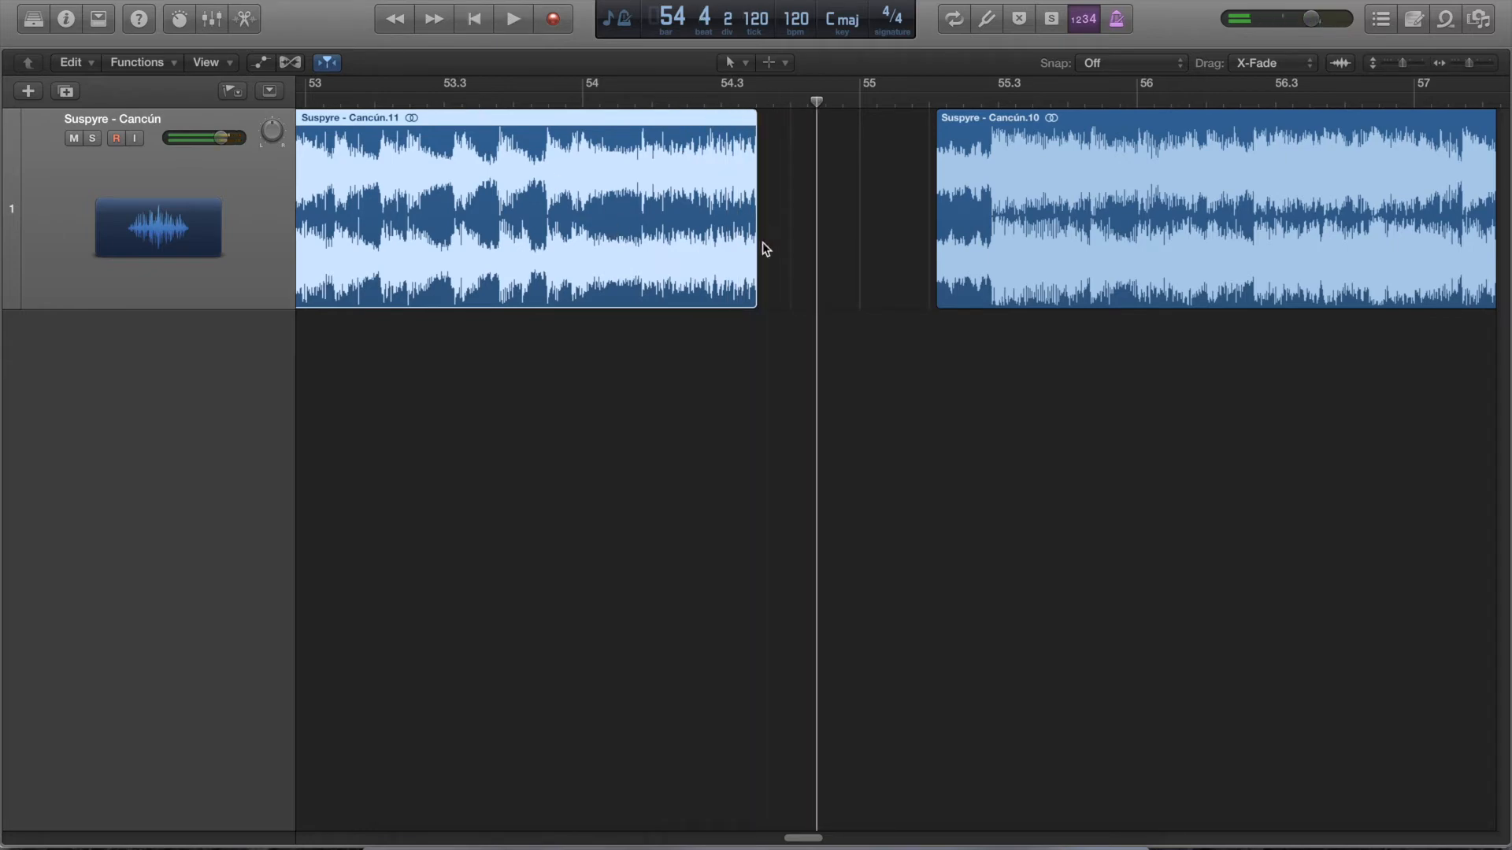
# Step: Trim the second region's start to the loud onset just before 55.3 and move the region against the first one, crossfading the join
pyautogui.click(933, 102)
pyautogui.press('space')
pyautogui.press('space')
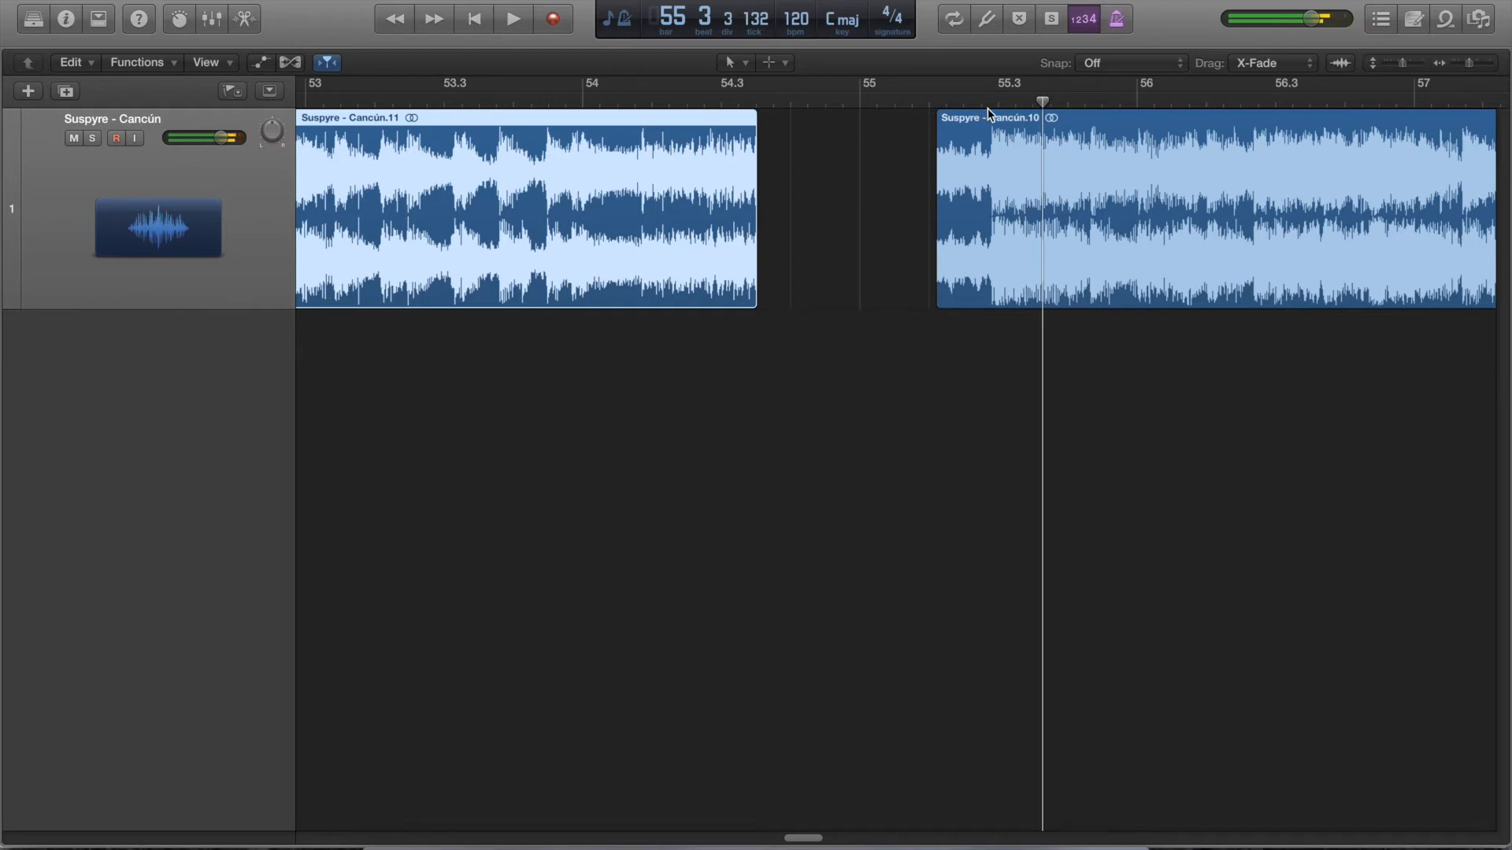
pyautogui.click(996, 102)
pyautogui.moveTo(996, 106); pyautogui.dragTo(991, 104)
pyautogui.moveTo(941, 271); pyautogui.dragTo(820, 270)
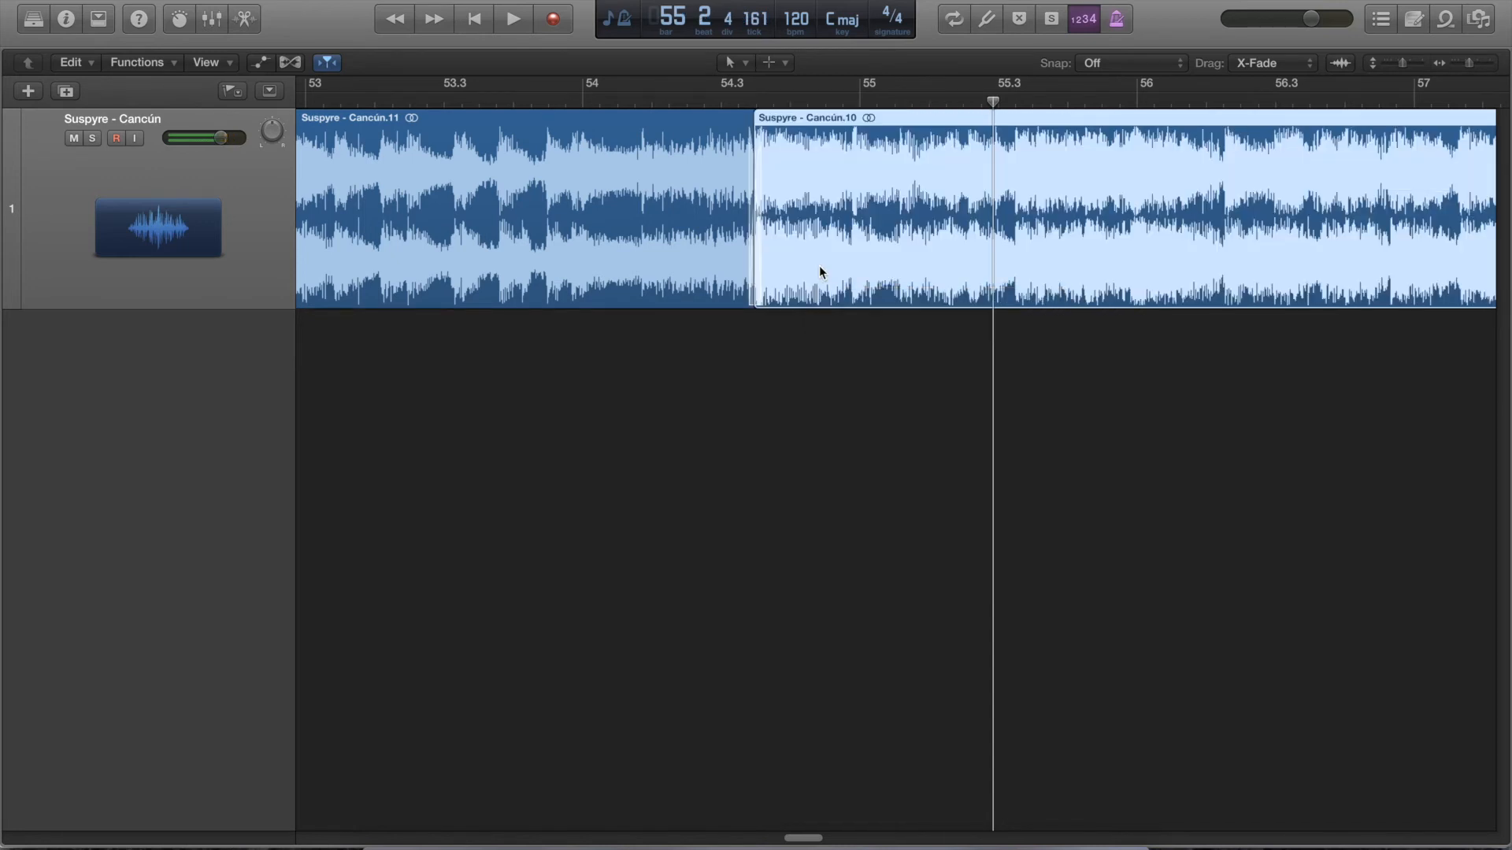
# Step: Play across the crossfaded join between the two regions, starting from 53 2 4 1
pyautogui.click(426, 100)
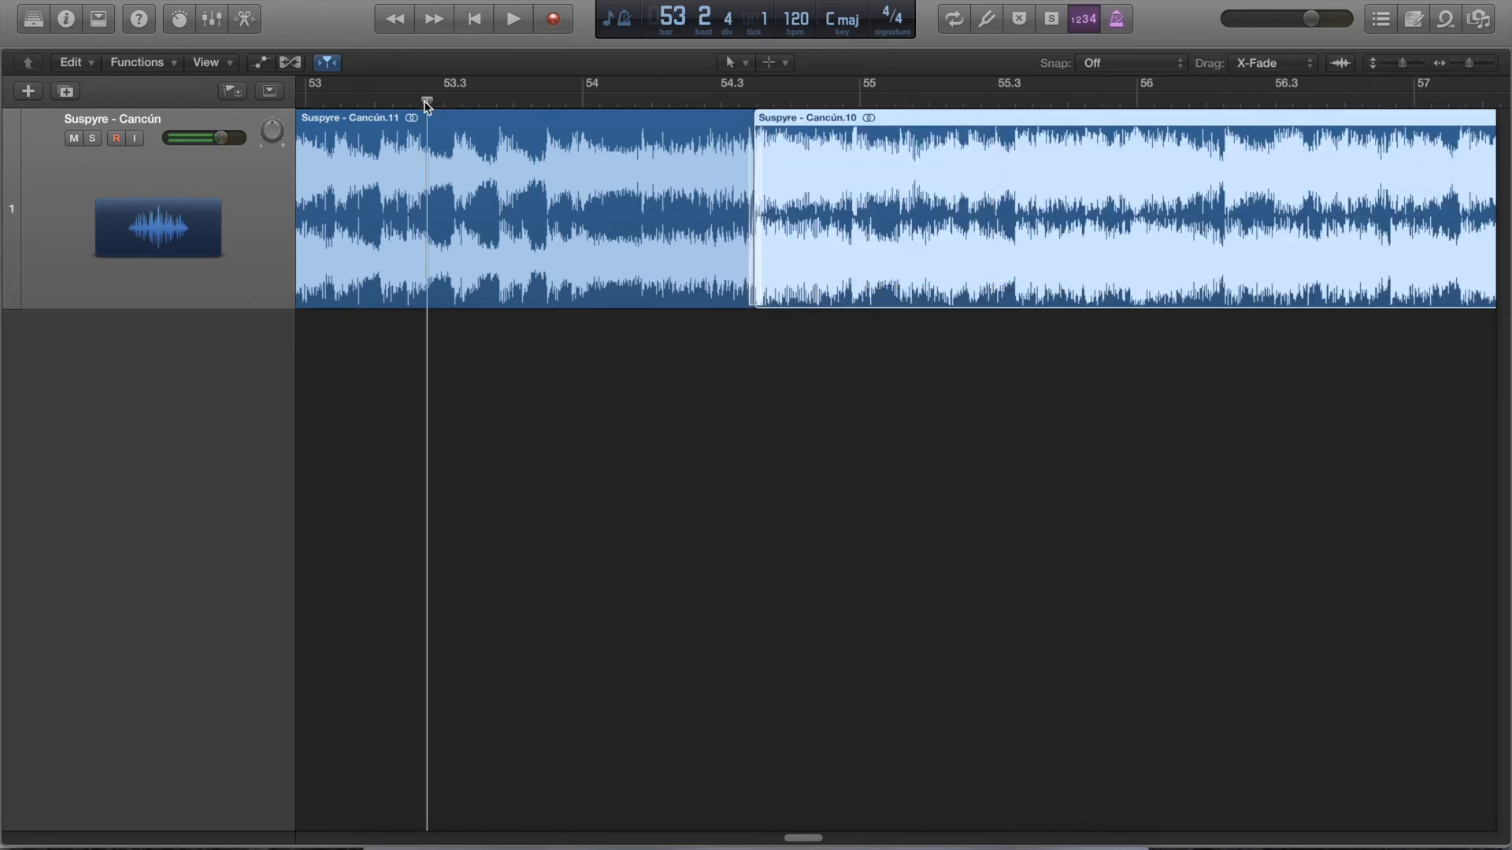
pyautogui.press('space')
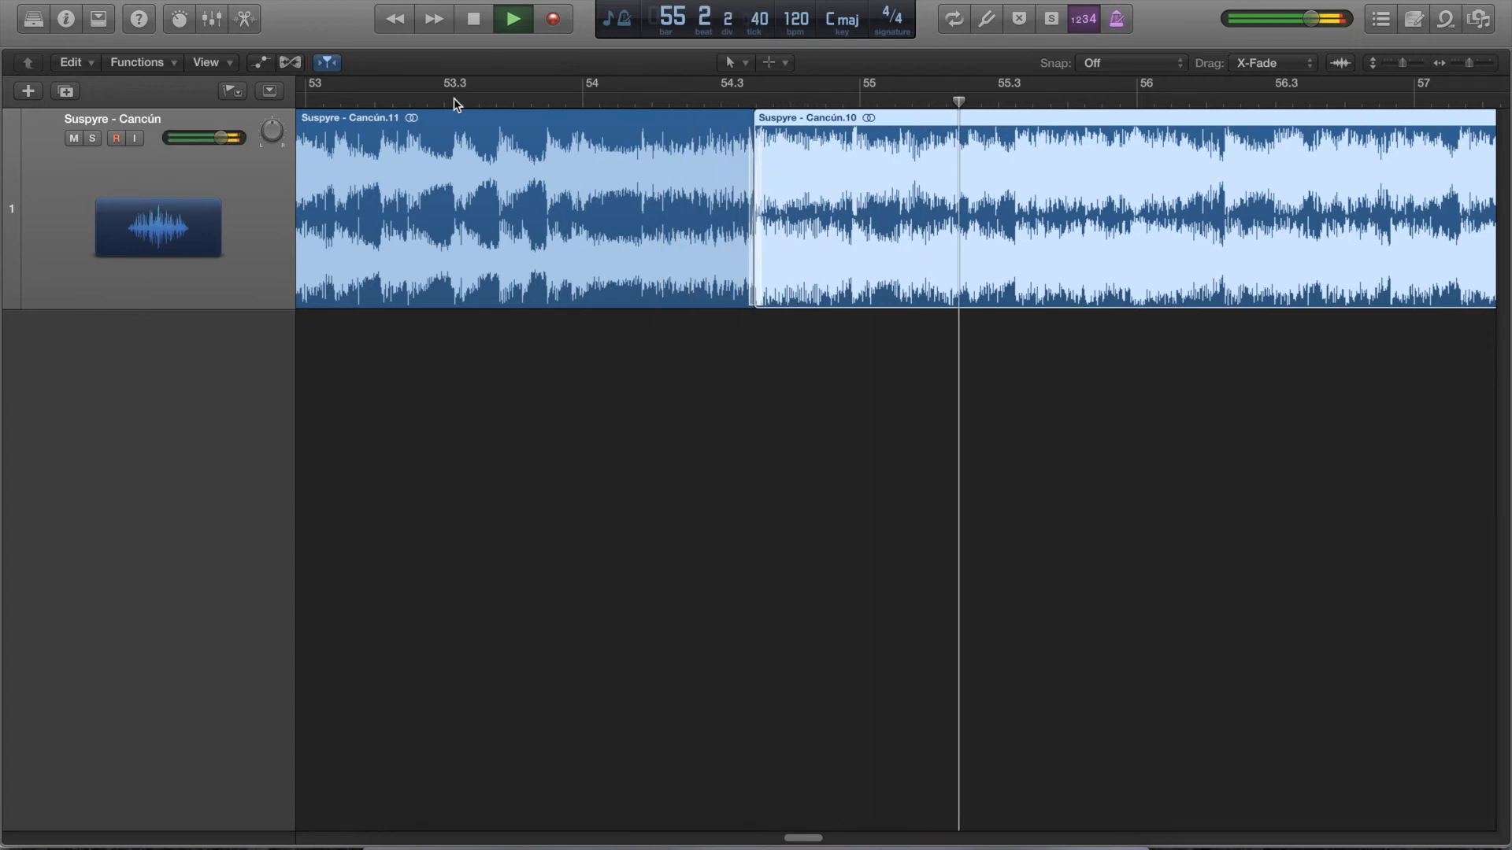
pyautogui.press('space')
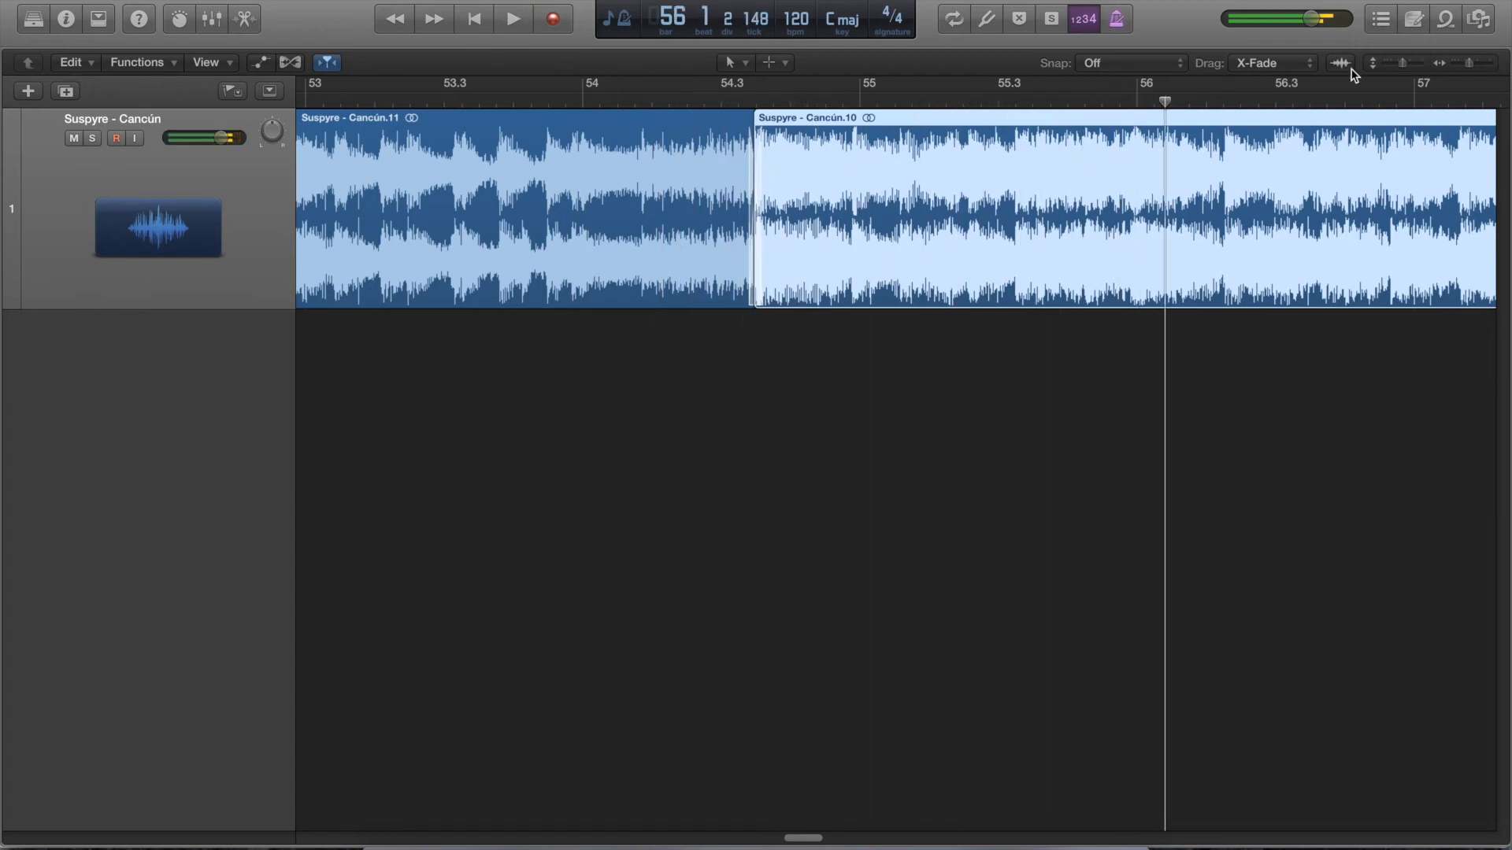
# Step: Switch the transport display to Time and place the playhead at the end of the final region to check the song's length
pyautogui.moveTo(1471, 67); pyautogui.dragTo(1438, 74)
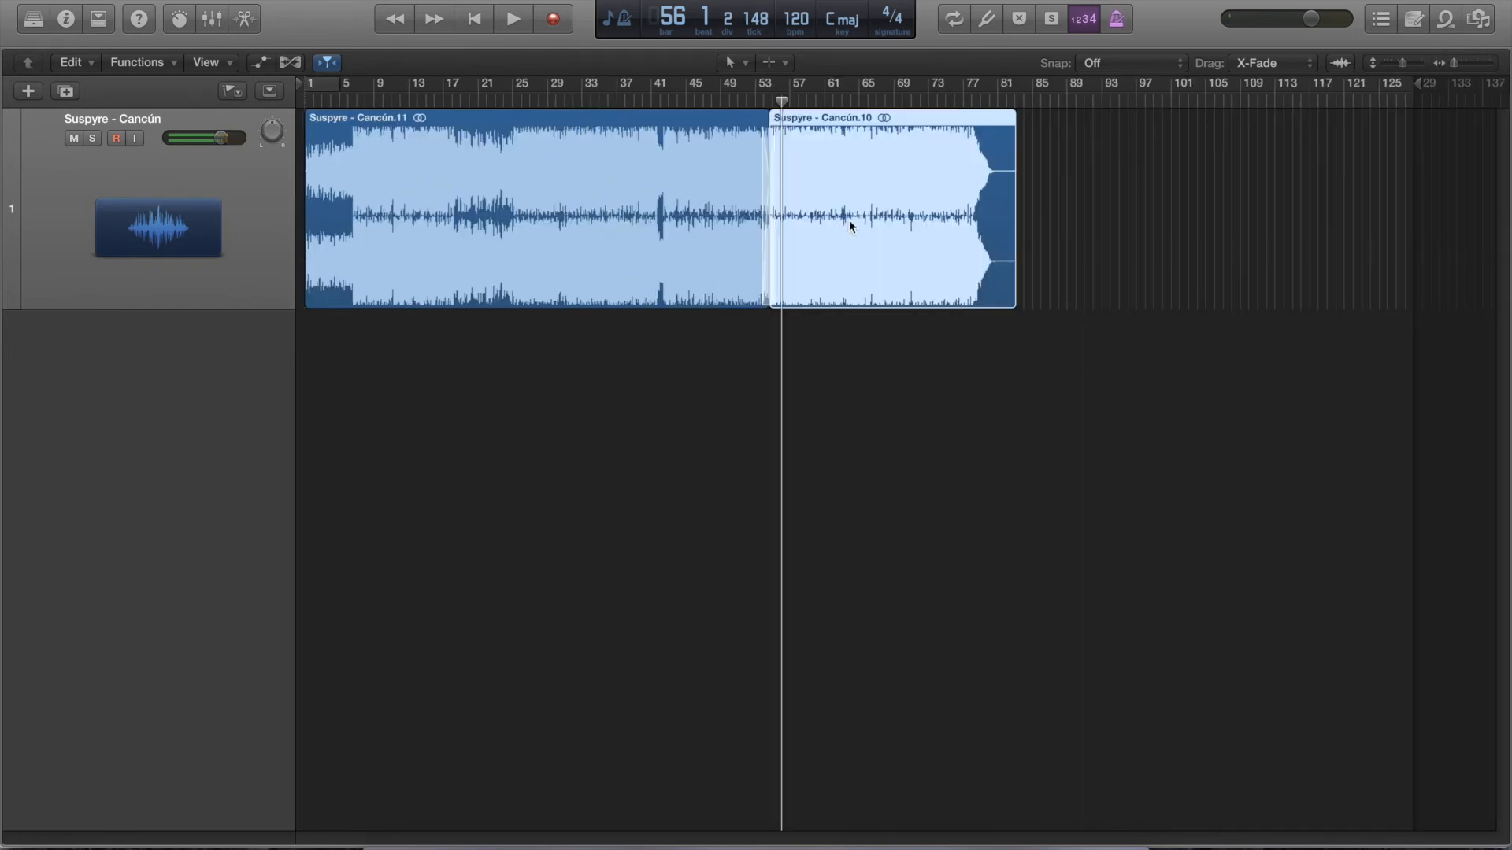
pyautogui.click(988, 101)
pyautogui.click(622, 20)
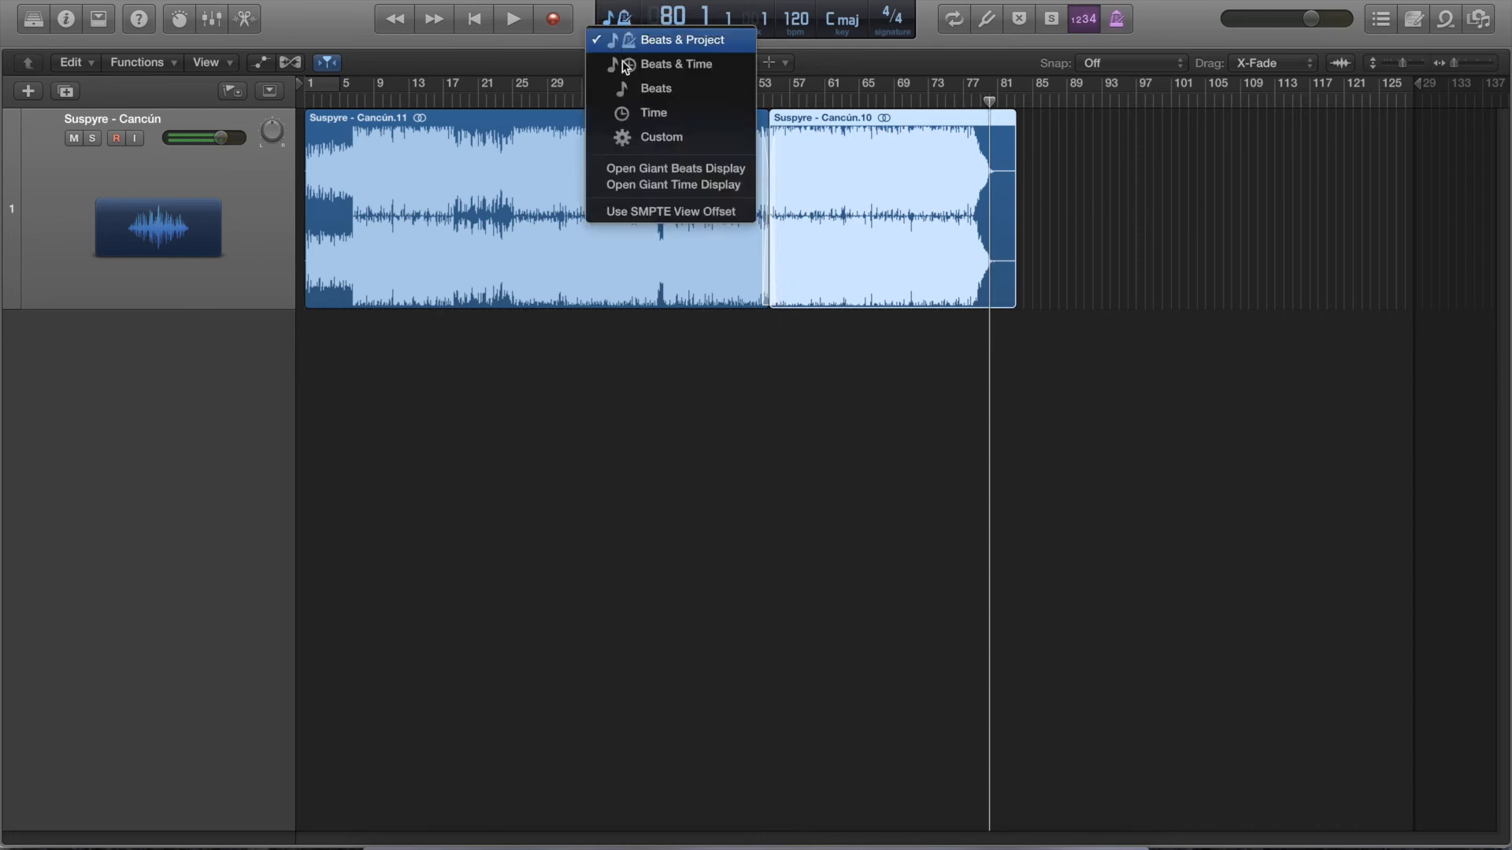
pyautogui.click(654, 114)
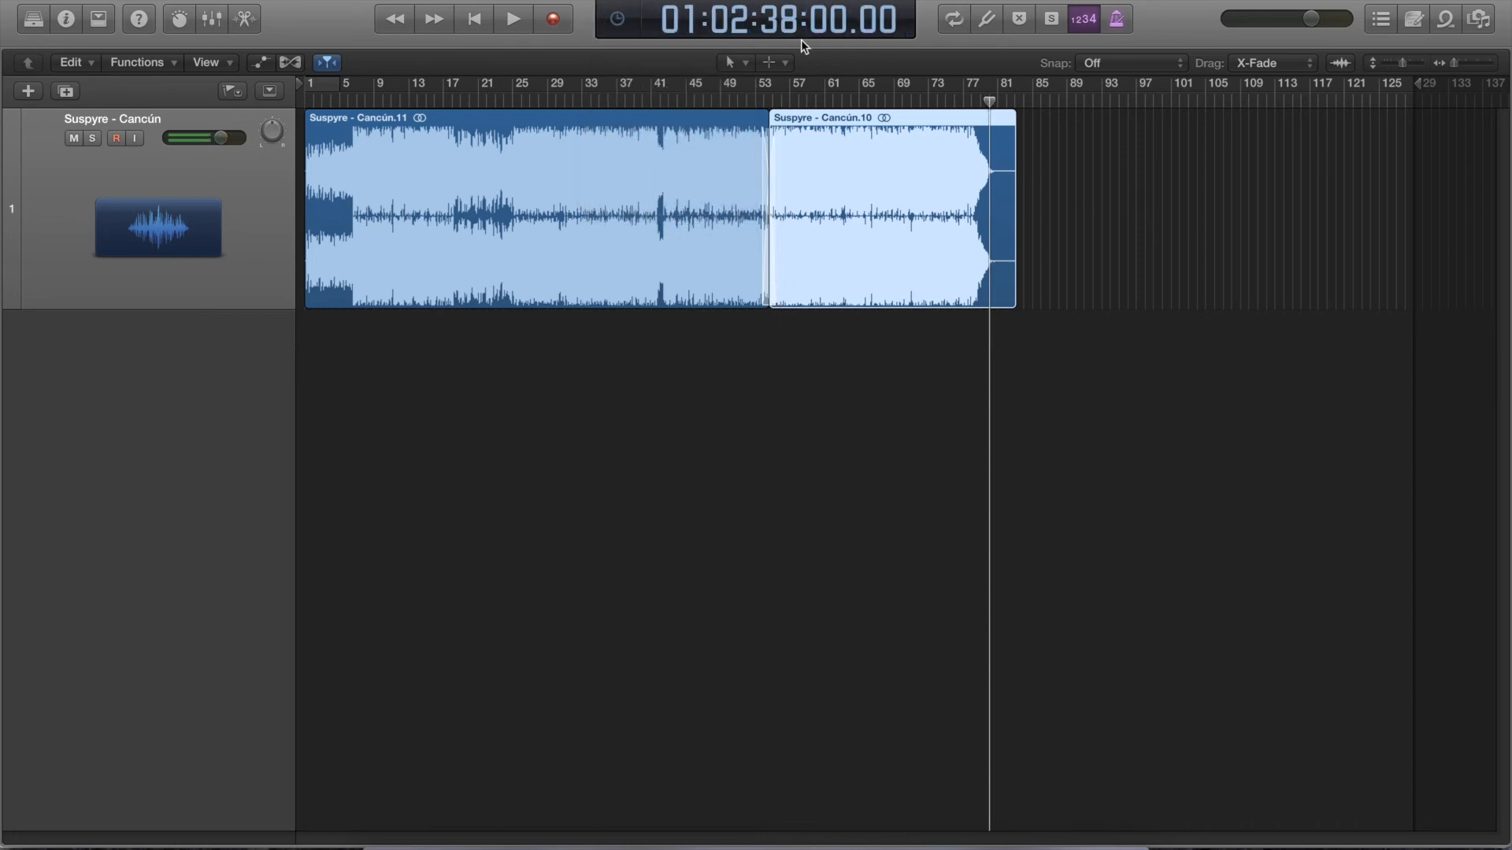
pyautogui.moveTo(990, 94); pyautogui.dragTo(997, 96)
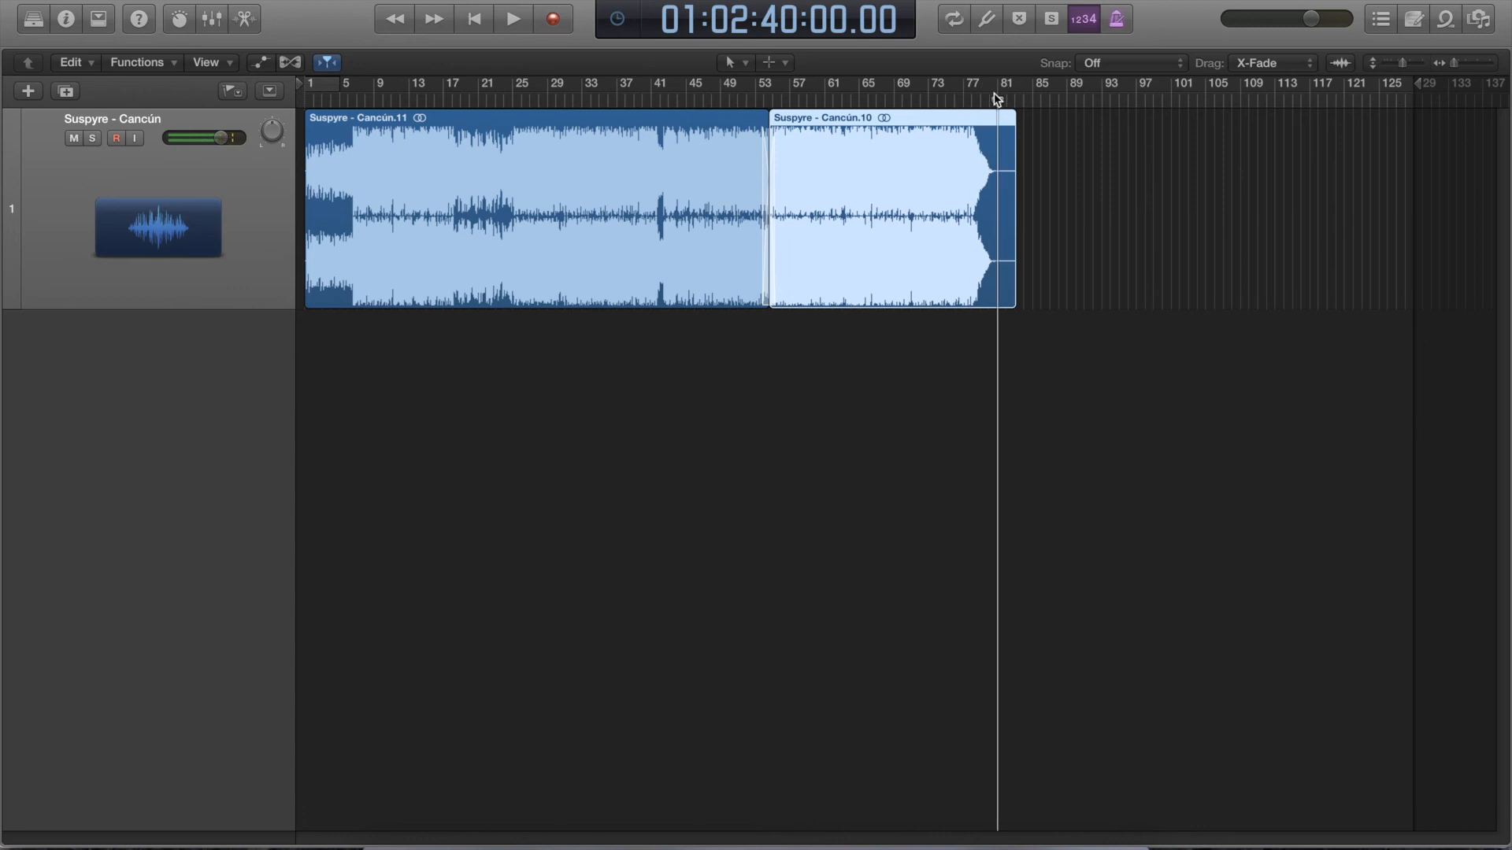
pyautogui.click(982, 98)
pyautogui.click(989, 102)
pyautogui.click(1017, 107)
# Step: Select both regions and view the available Bounce options without starting a bounce
pyautogui.moveTo(1073, 200); pyautogui.dragTo(657, 203)
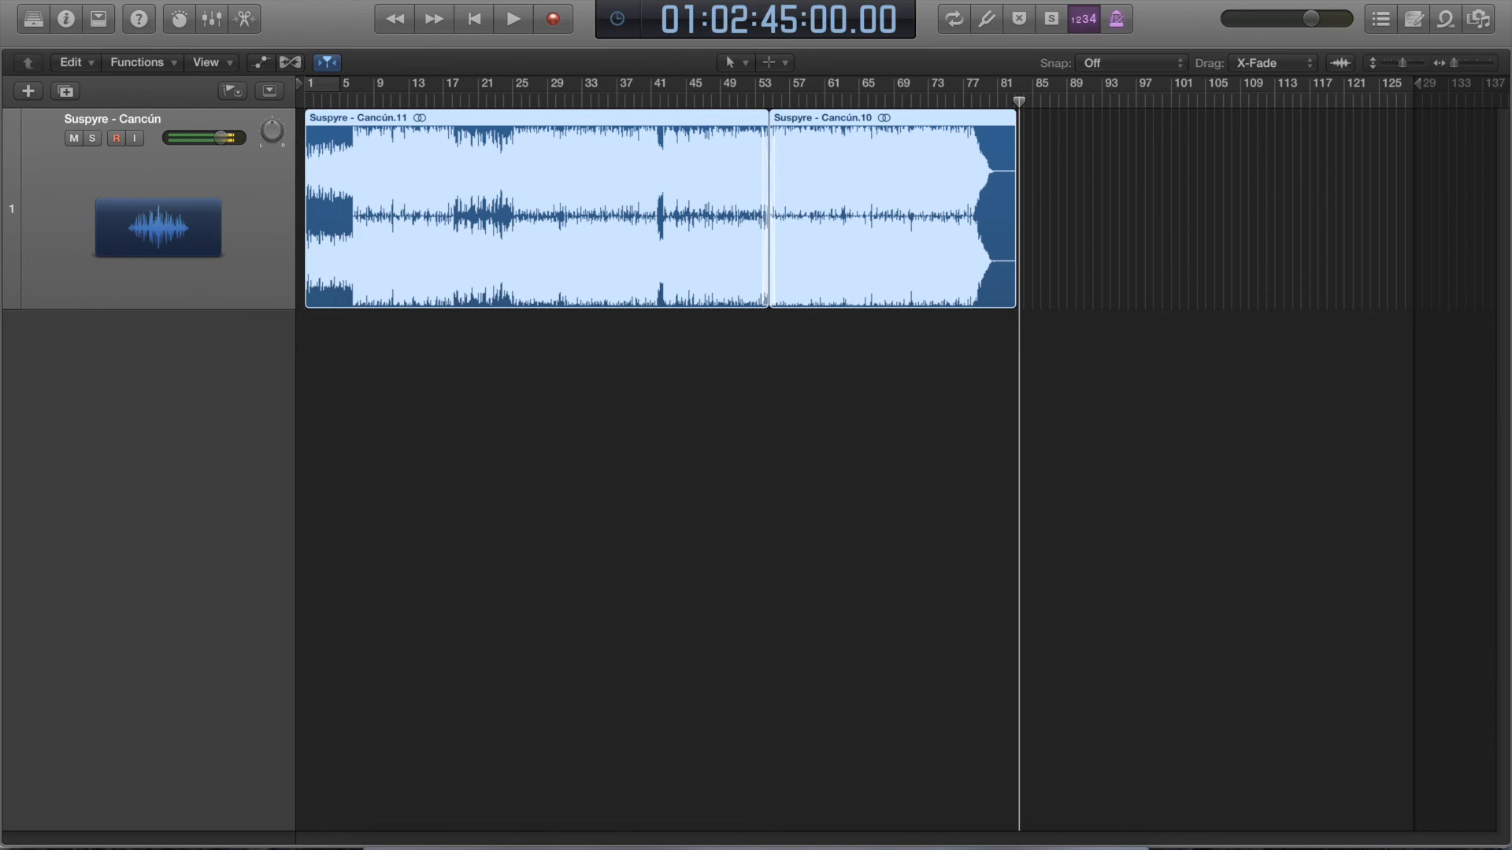
pyautogui.click(147, 0)
pyautogui.moveTo(269, 363)
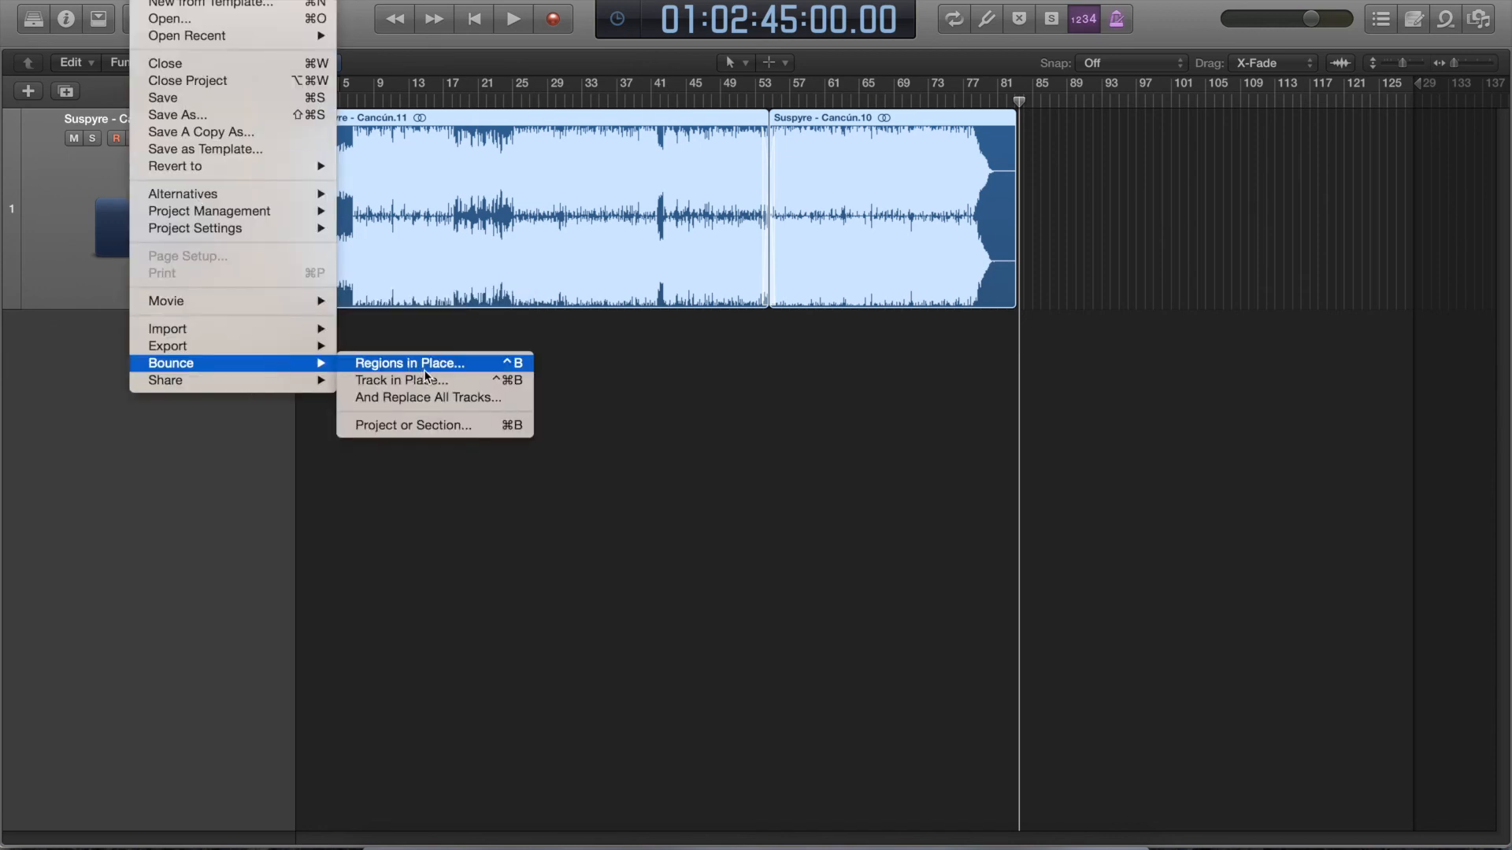
pyautogui.press('Escape')
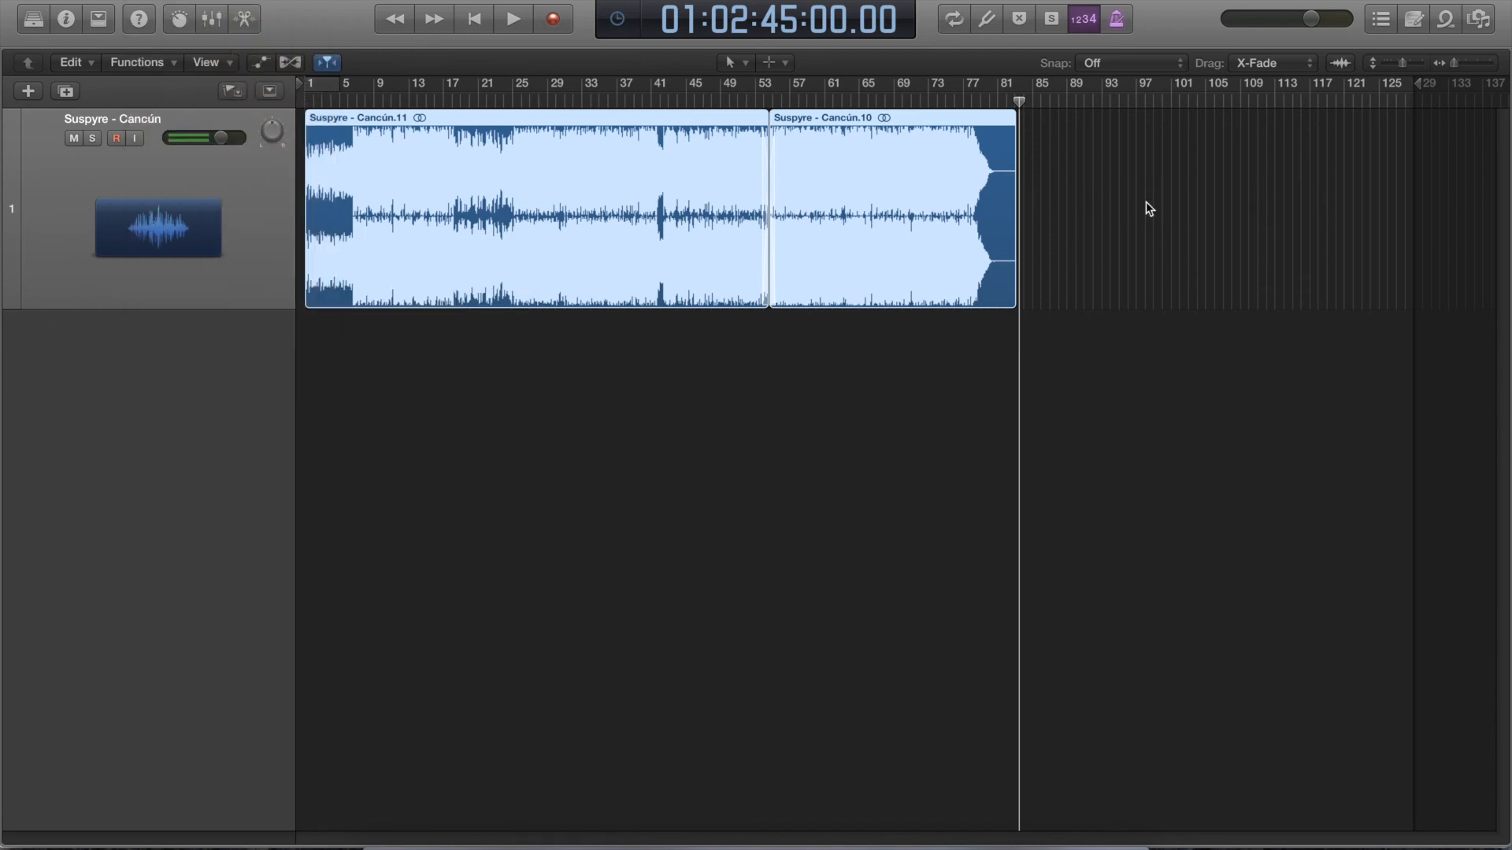